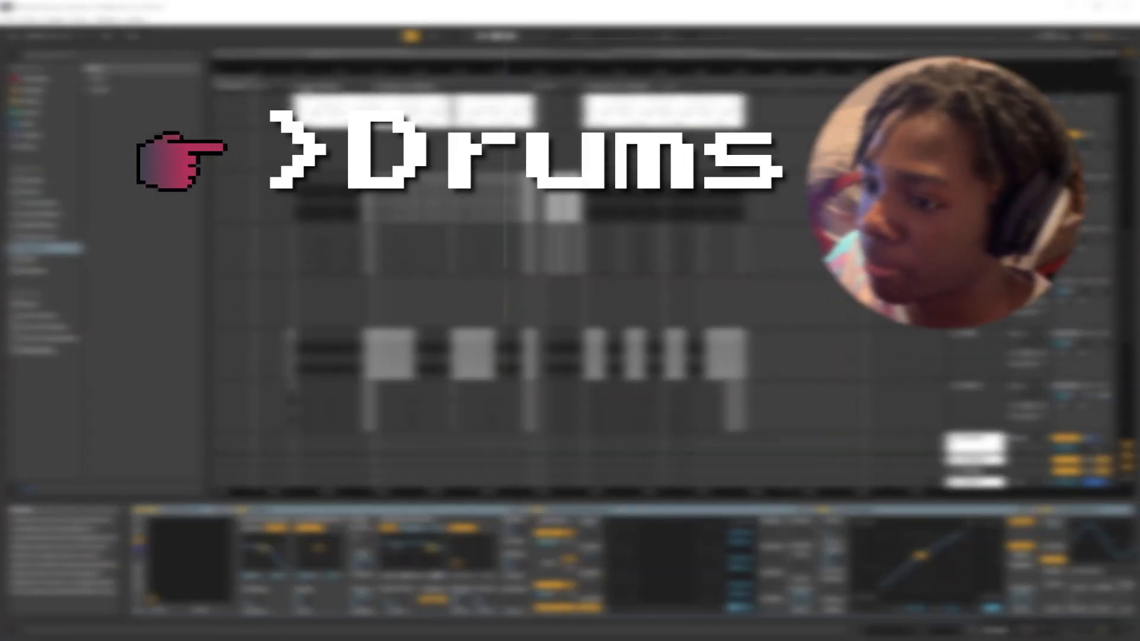
Look over the drum, chord and bass tracks across the song's arrangement.
scroll(318, 281, up, 5)
scroll(293, 275, left, 3)
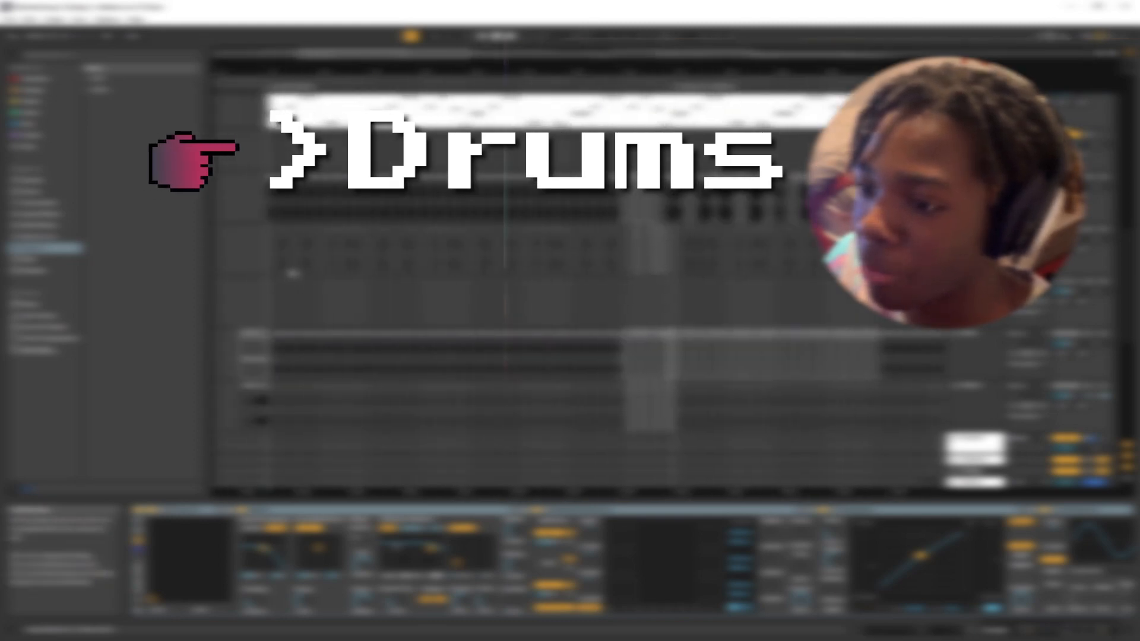
scroll(323, 260, up, 3)
scroll(425, 257, up, 1)
scroll(538, 261, up, 8)
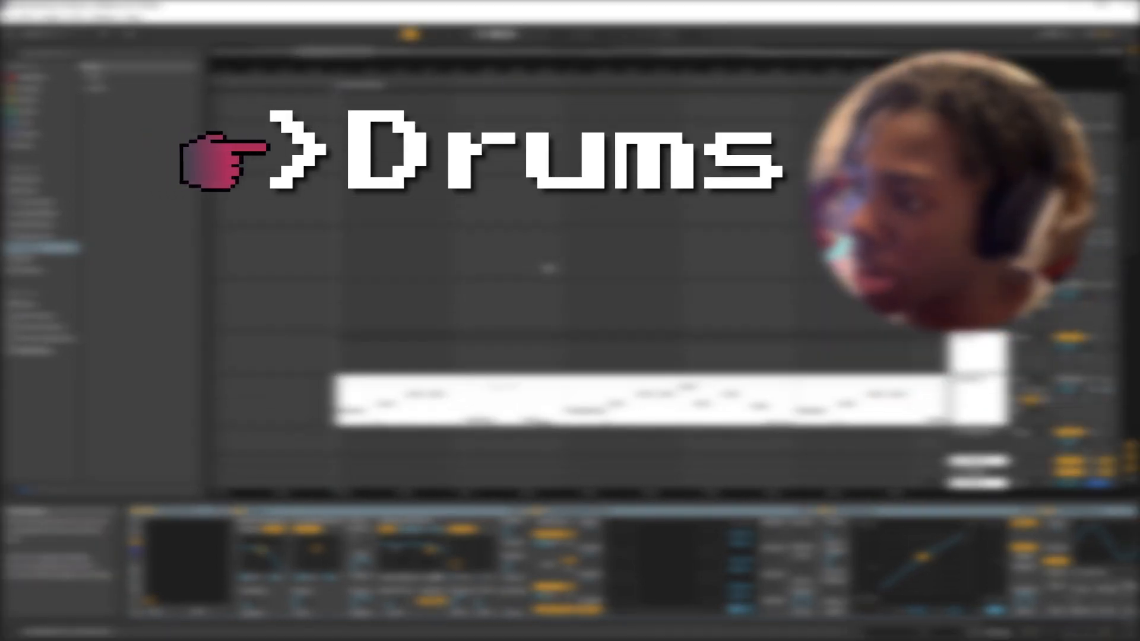
scroll(549, 276, up, 1)
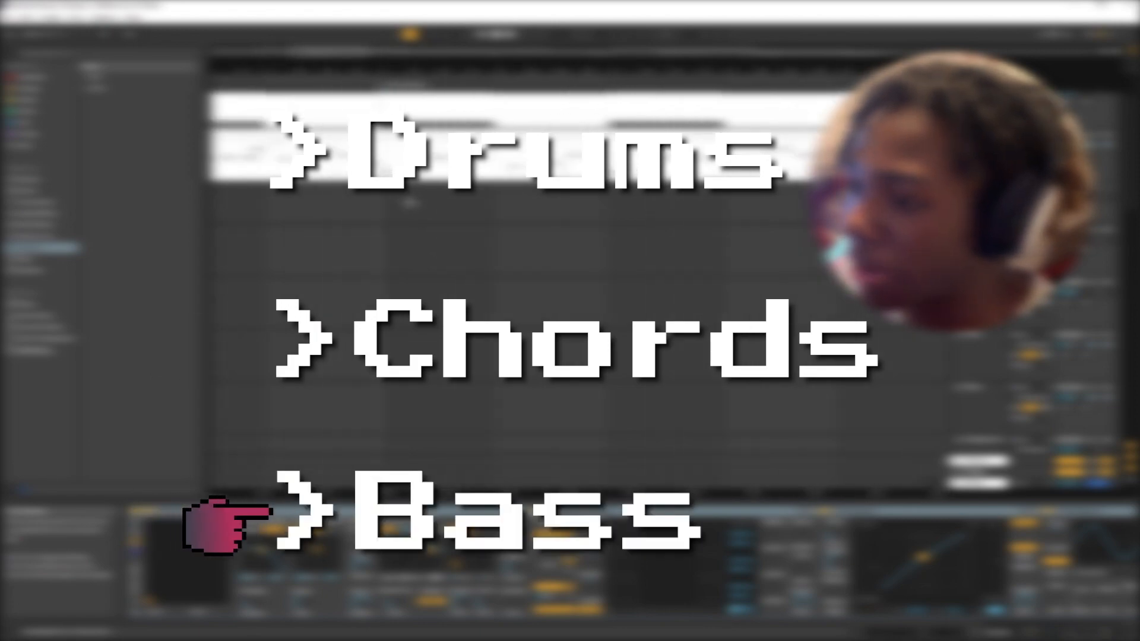
scroll(407, 199, up, 2)
click(438, 217)
click(439, 194)
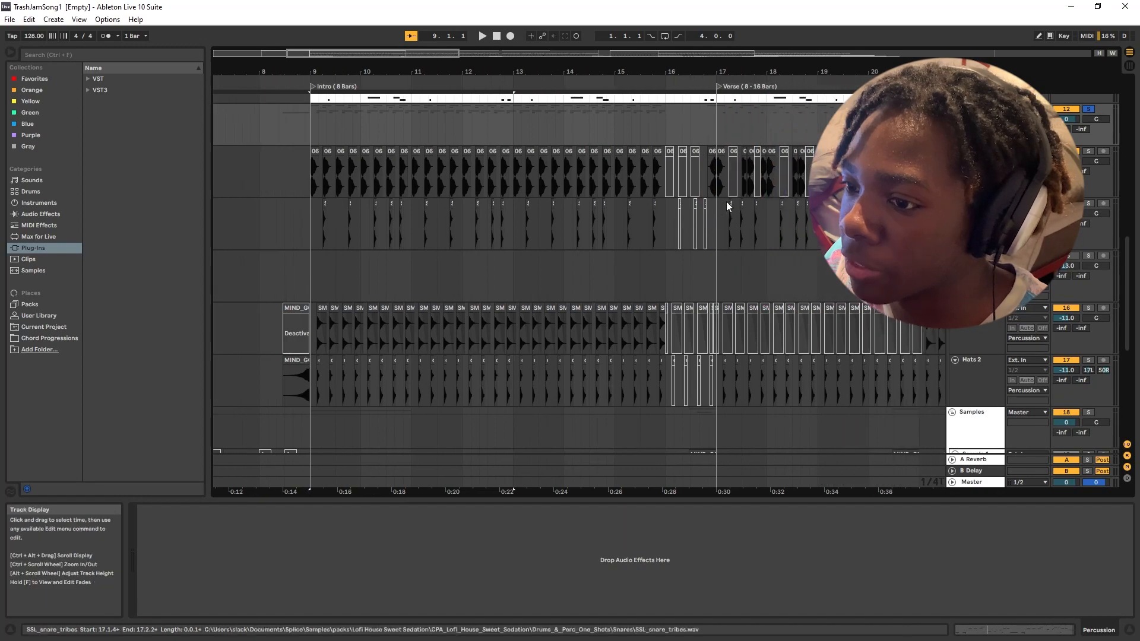
Examine the kick, snare and hat patterns across the Intro and the start of the Verse.
scroll(557, 148, right, 2)
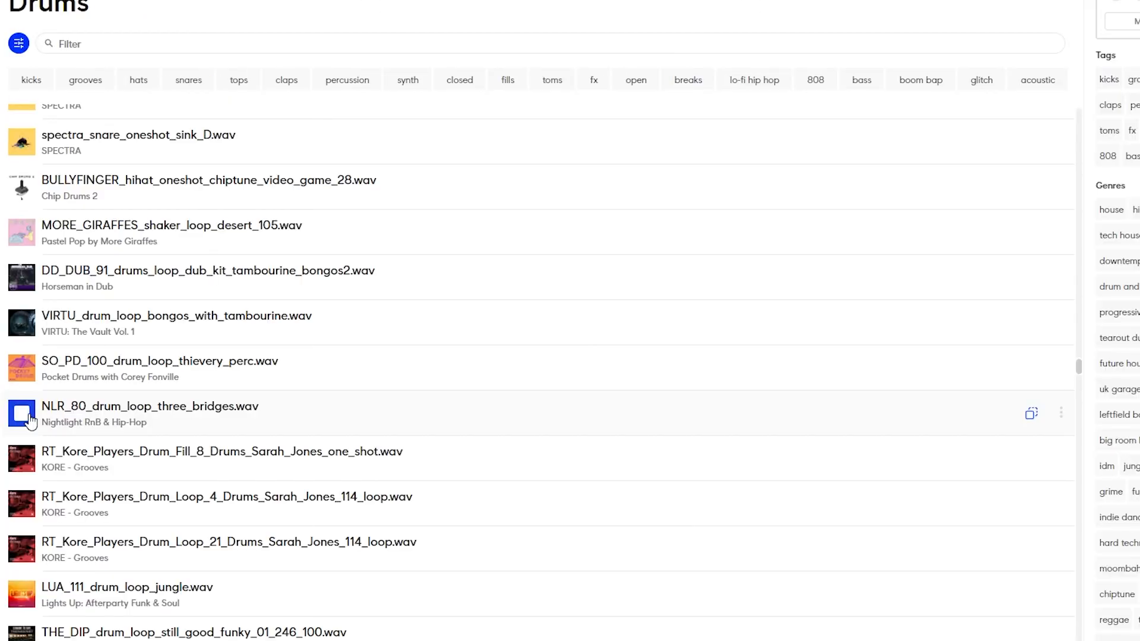
scroll(33, 428, down, 7)
scroll(34, 439, down, 8)
scroll(30, 432, down, 5)
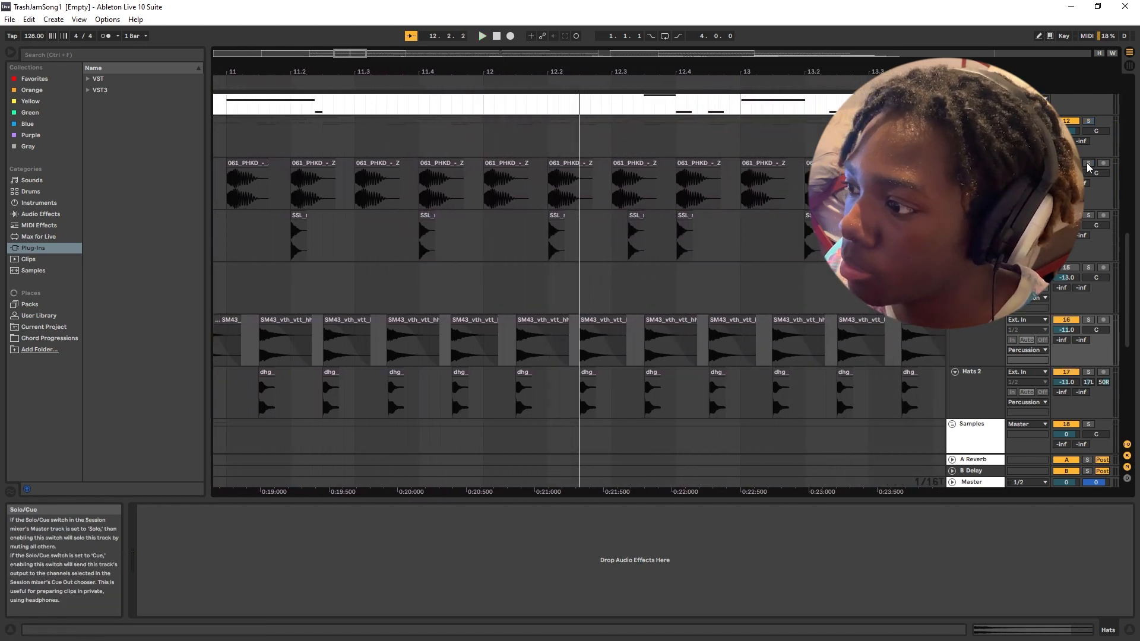
scroll(879, 237, down, 5)
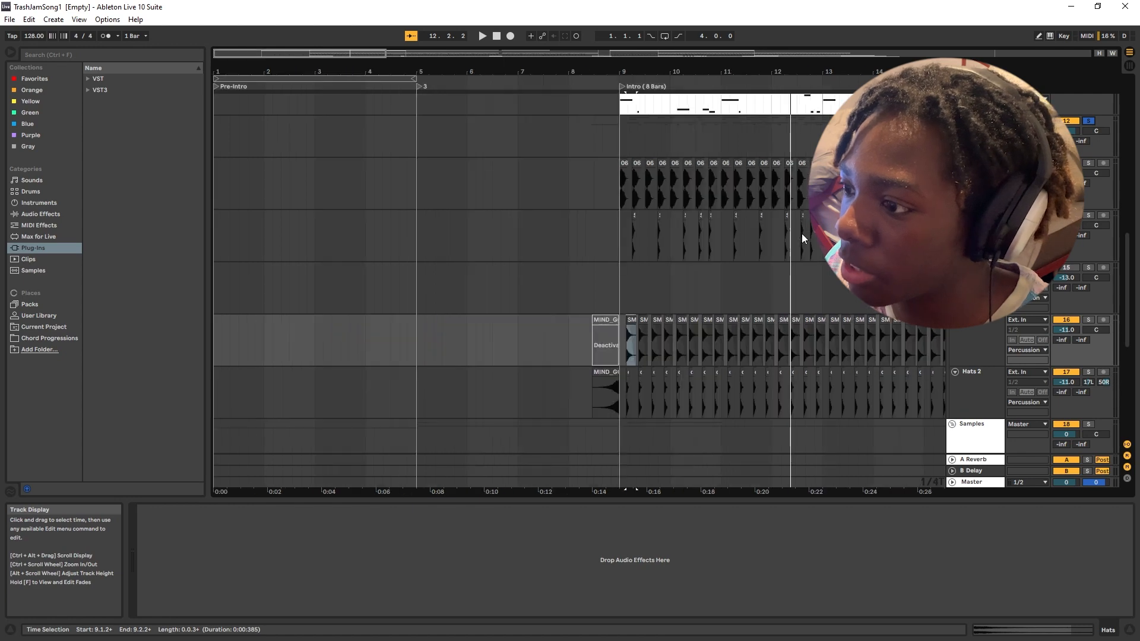
scroll(772, 228, right, 5)
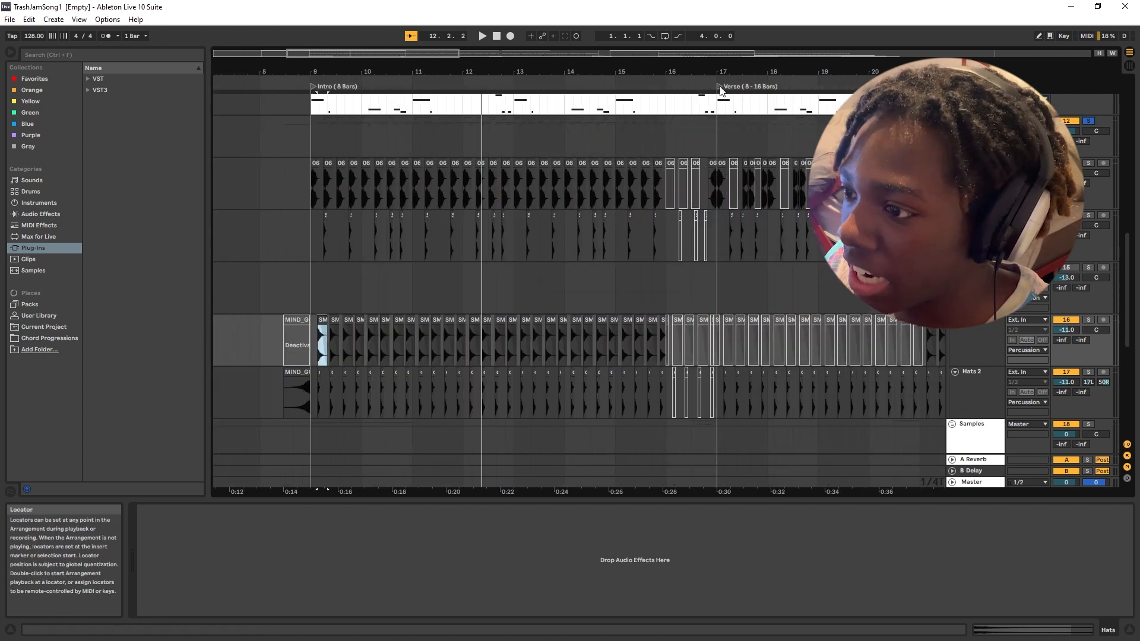
scroll(680, 300, up, 4)
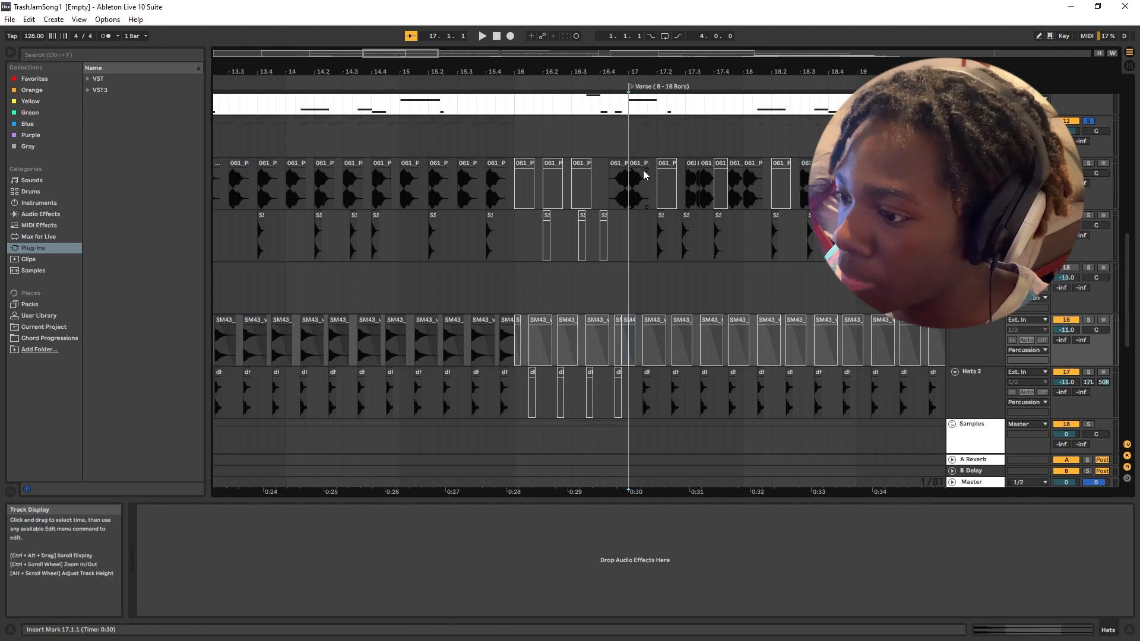
scroll(643, 177, right, 3)
Audition the Melody Chord track, show its MIDI clip and inspect its Massive synth settings.
key(space)
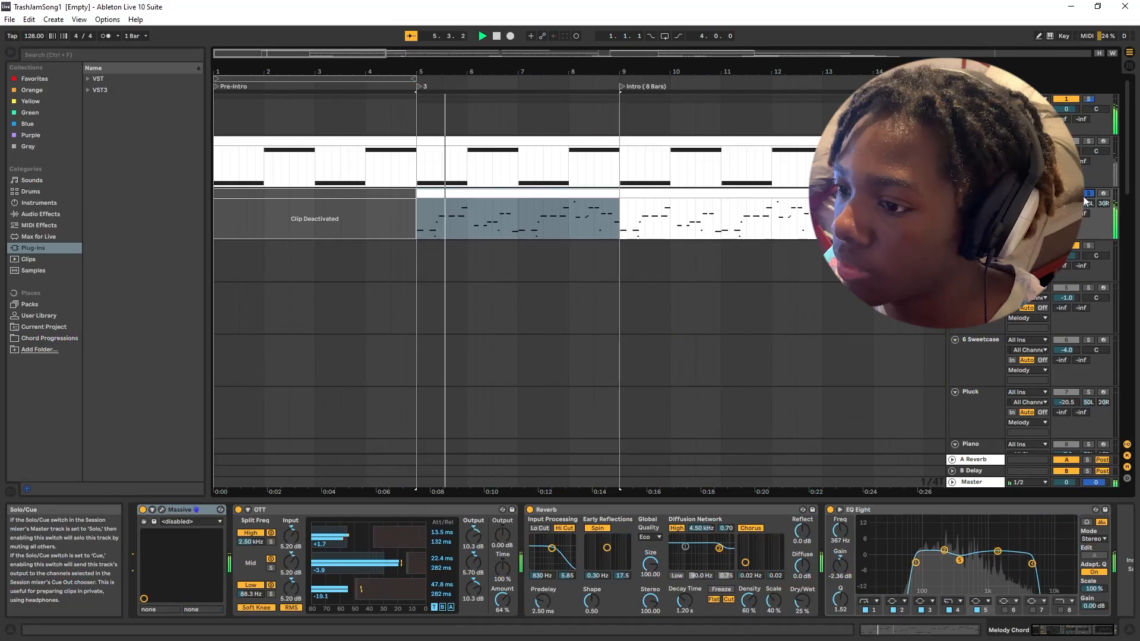
double_click(506, 196)
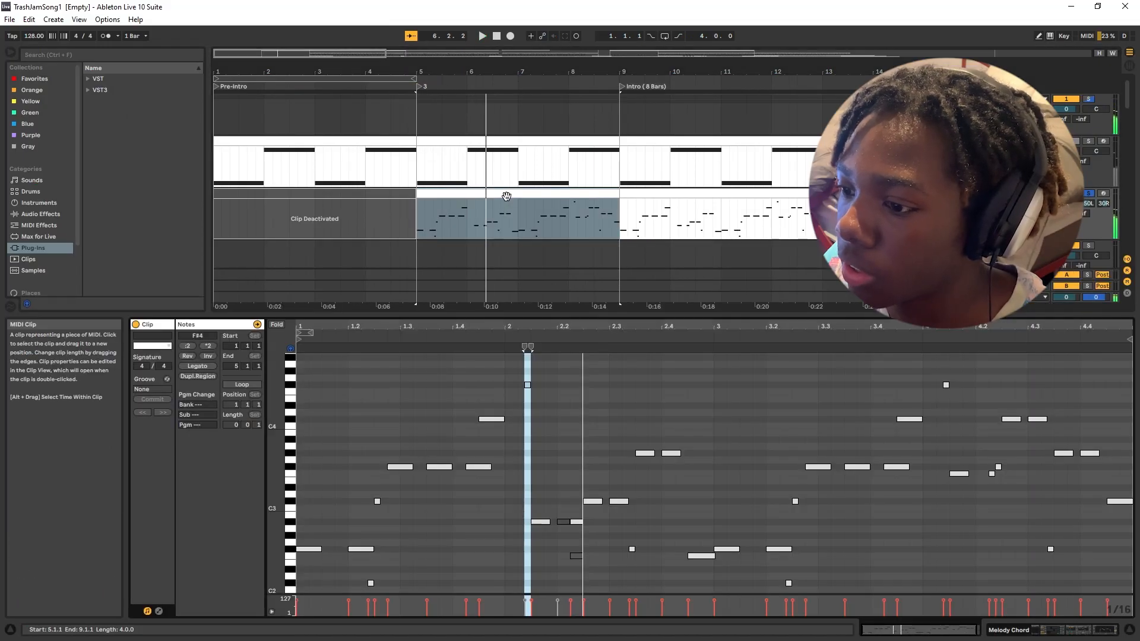
double_click(977, 194)
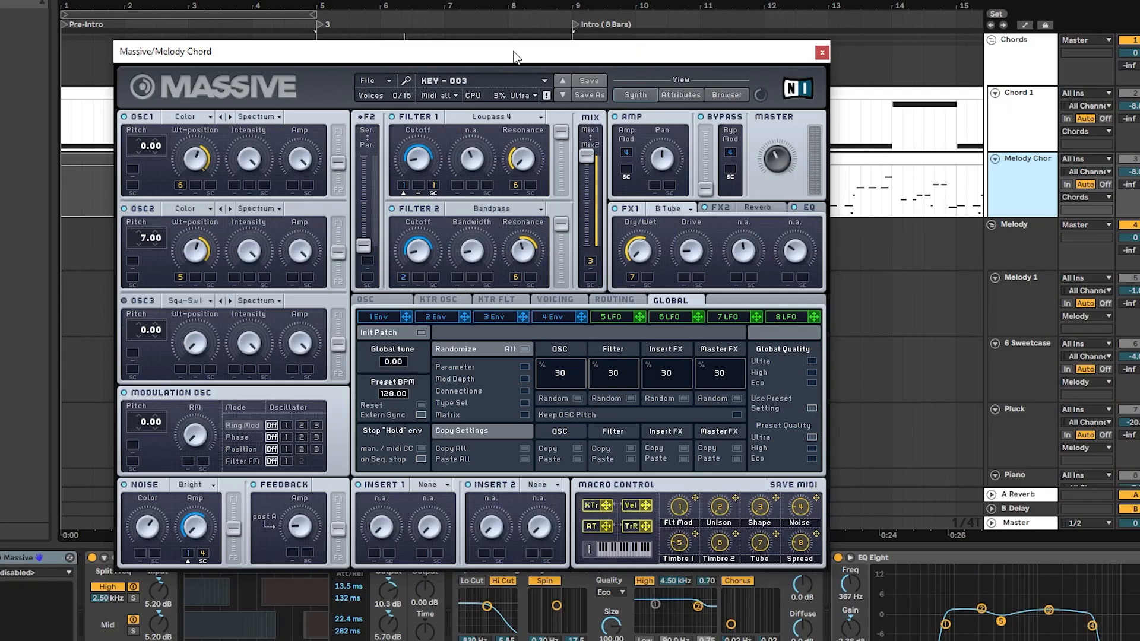
drag(564, 60, 763, 51)
Show the Melody Chord clip's notes and preview F3 and two higher pitches on the piano roll keys.
double_click(351, 163)
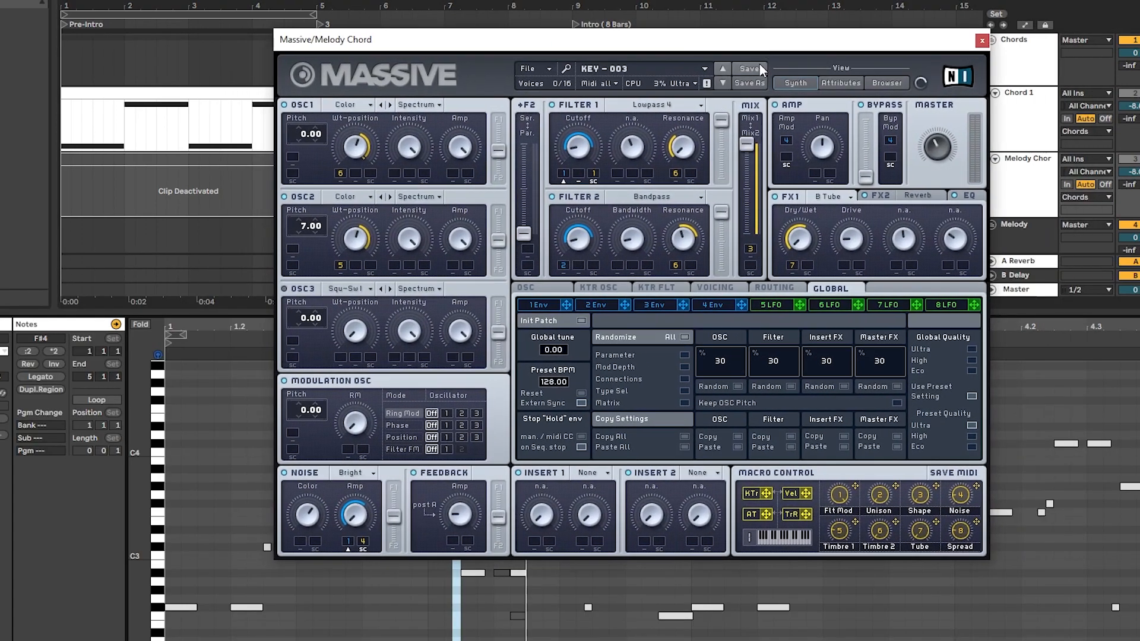
click(156, 514)
click(161, 475)
click(159, 463)
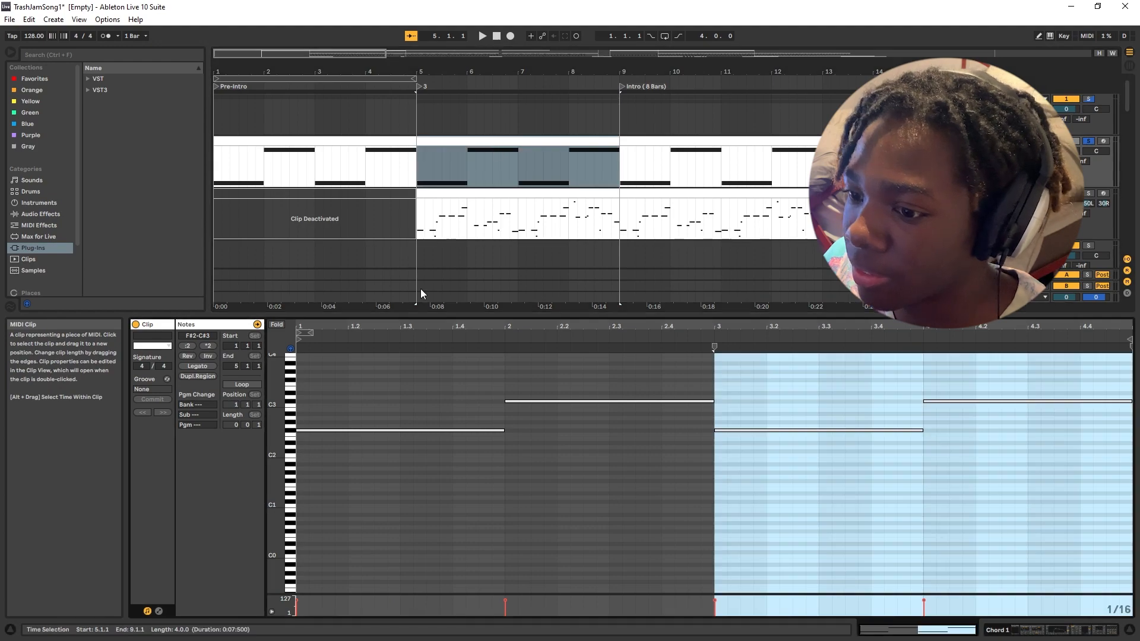
Preview the two alternating pitches F#2 and C#3 of the Chord 1 clip on the piano roll keys.
click(291, 403)
click(291, 431)
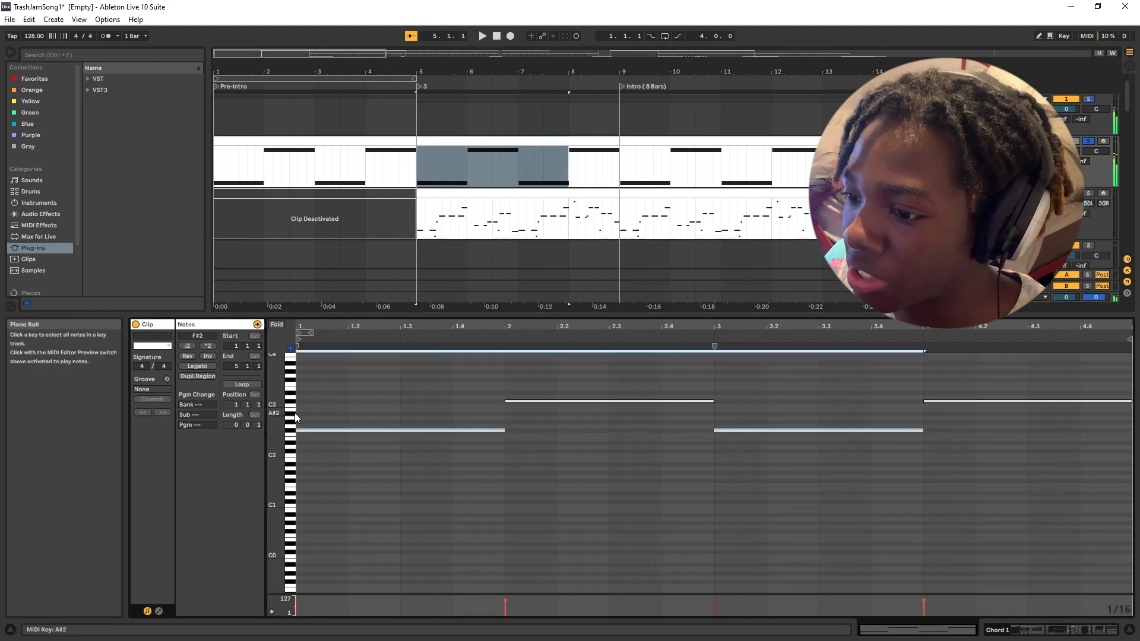
click(295, 402)
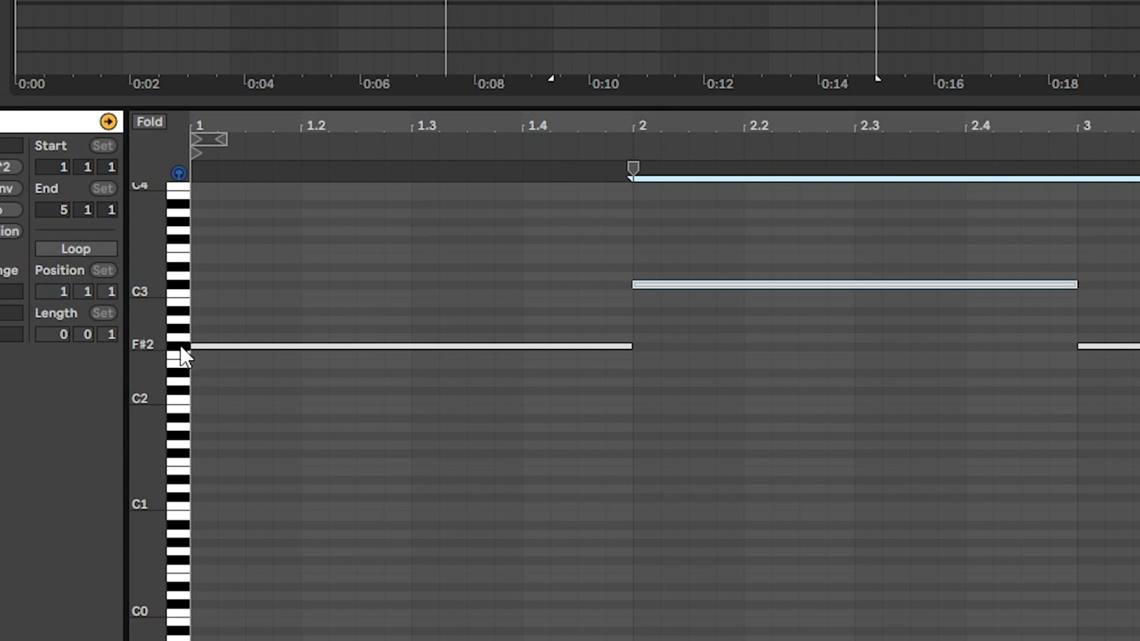
click(181, 344)
click(183, 285)
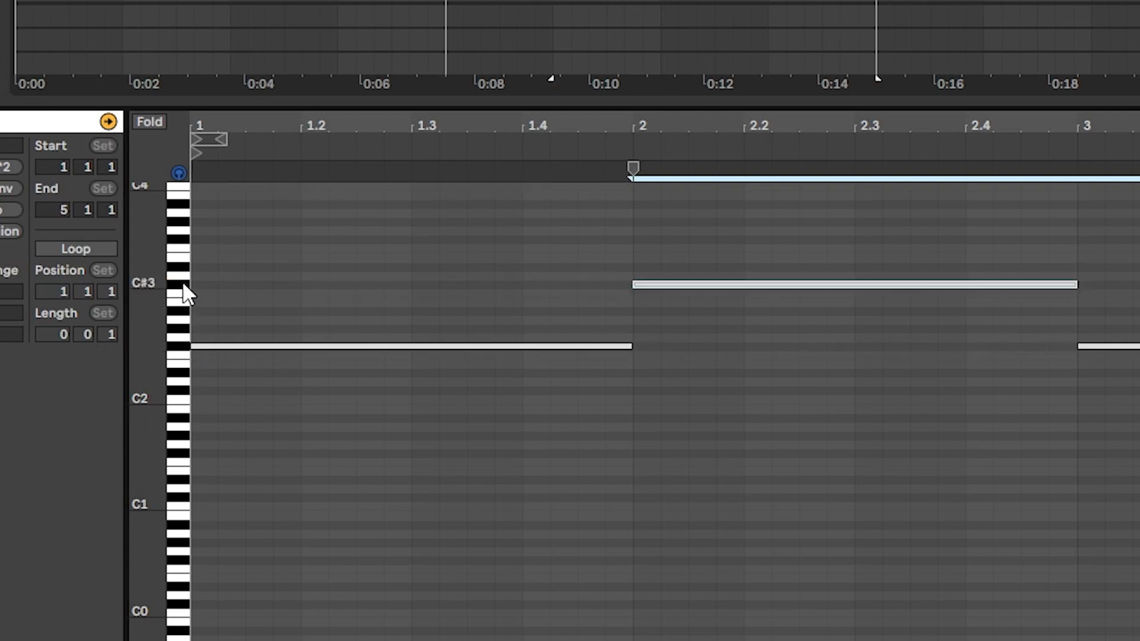
click(181, 346)
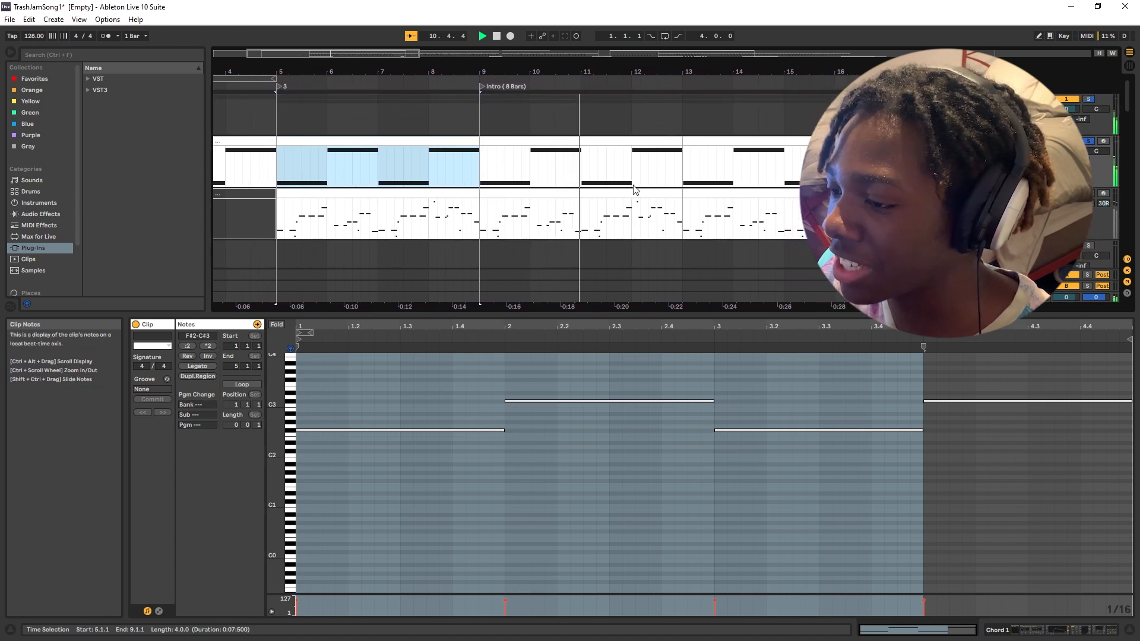
Play the Chord 1 track in the Intro and review its effects chain, from Massive and Reverb through Compressor to Auto Pan.
click(628, 143)
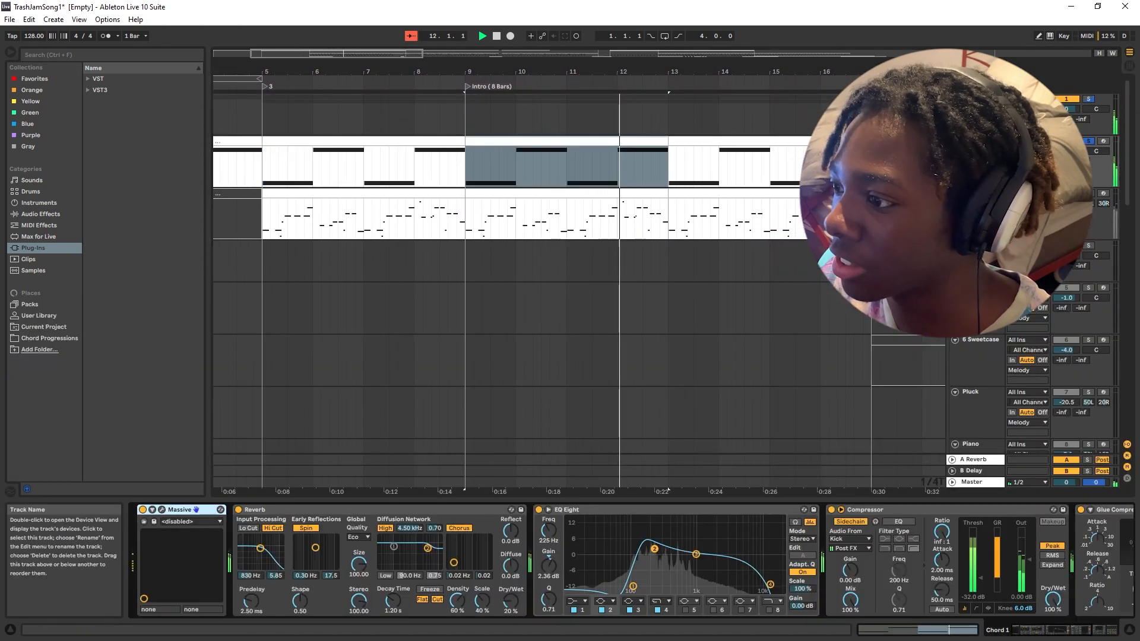
scroll(755, 579, right, 5)
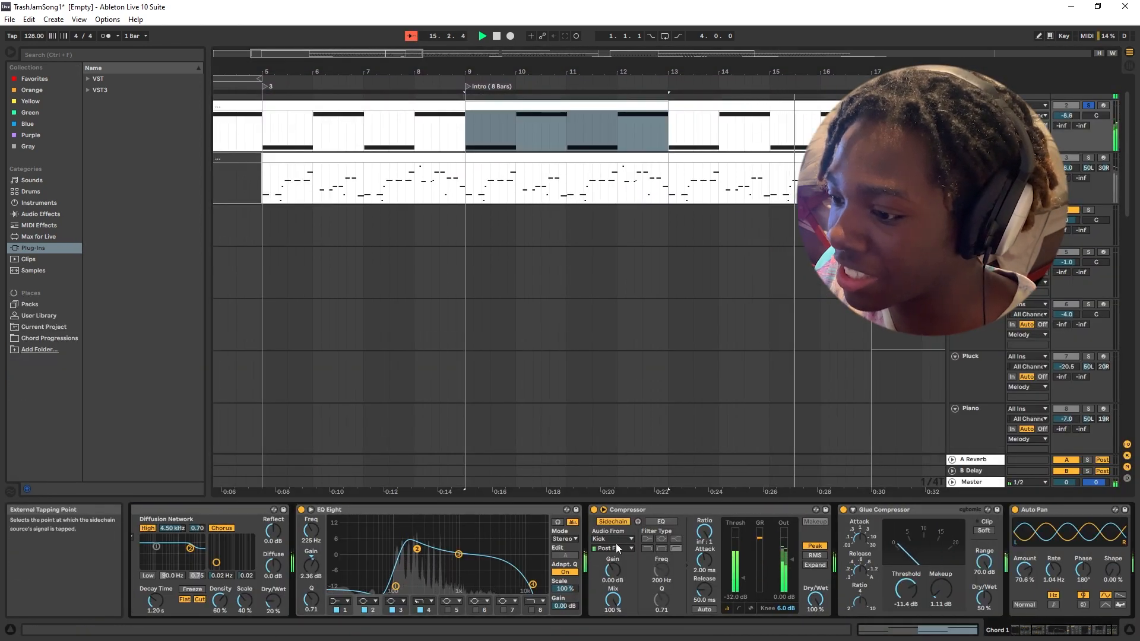
key(space)
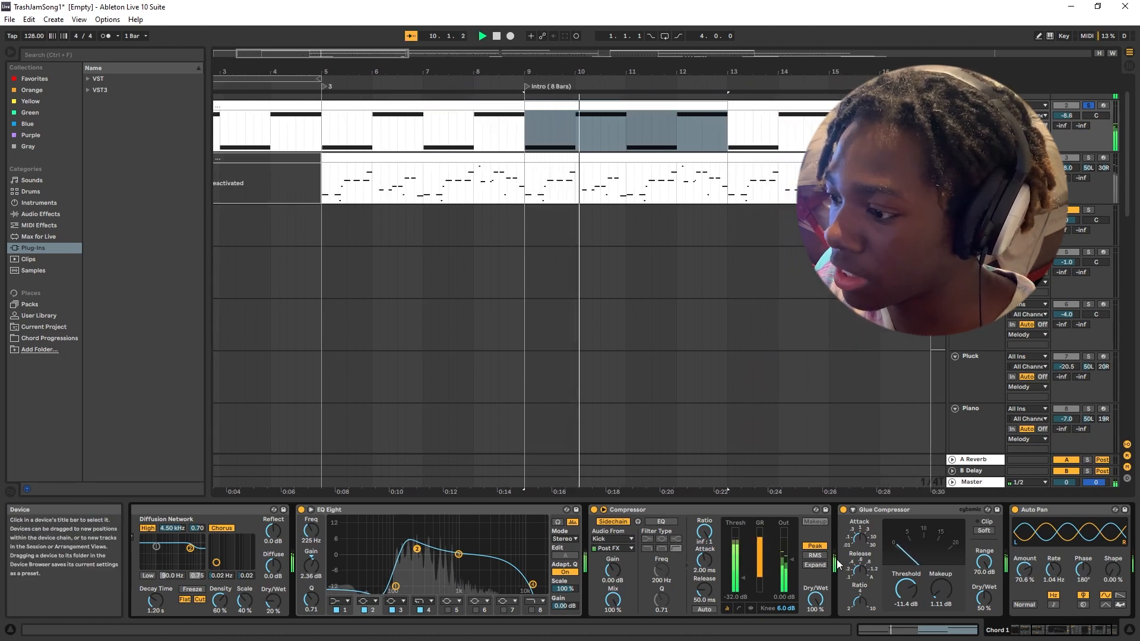
scroll(920, 558, right, 3)
click(1007, 514)
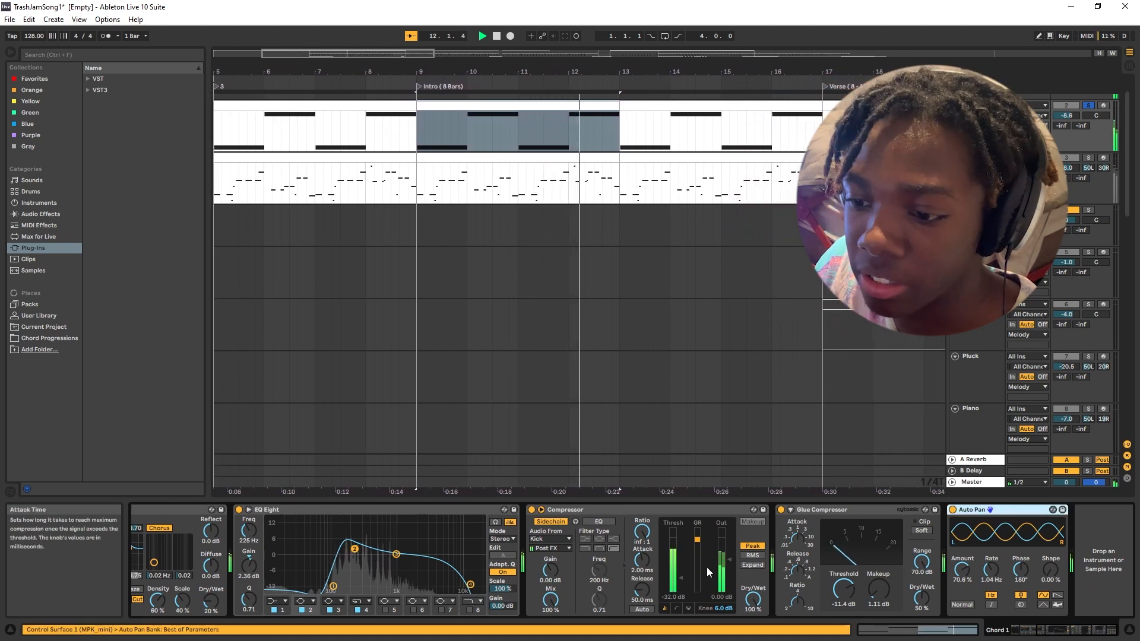
scroll(735, 566, left, 5)
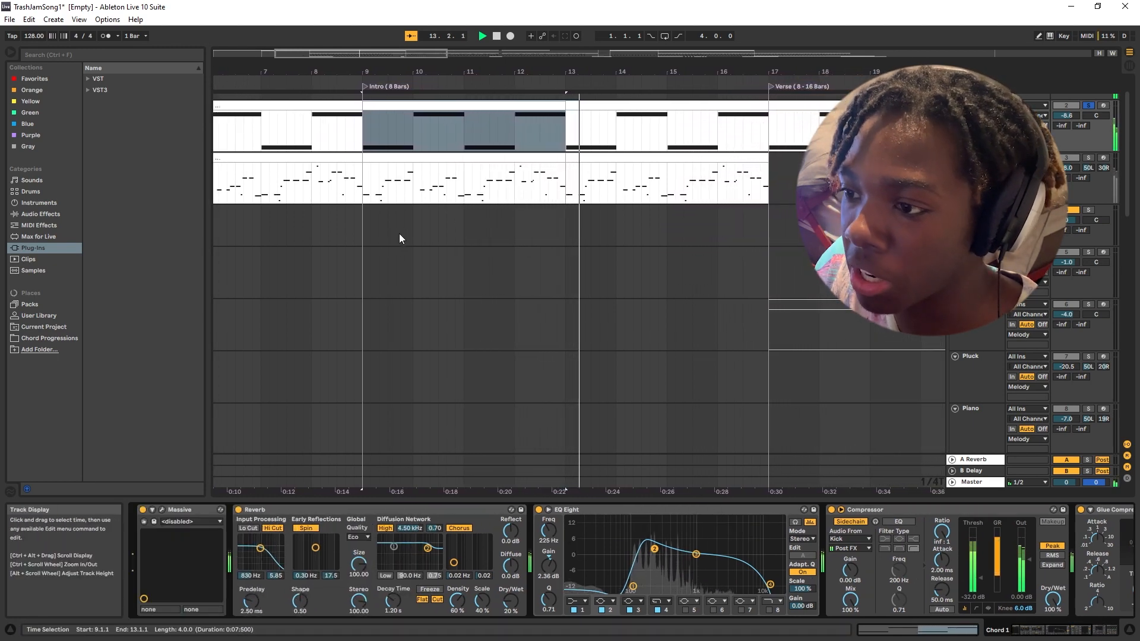
key(space)
Select the Melody Chord clip at bar 5 and solo its track in place of Chord 1.
scroll(476, 231, left, 3)
scroll(356, 115, left, 4)
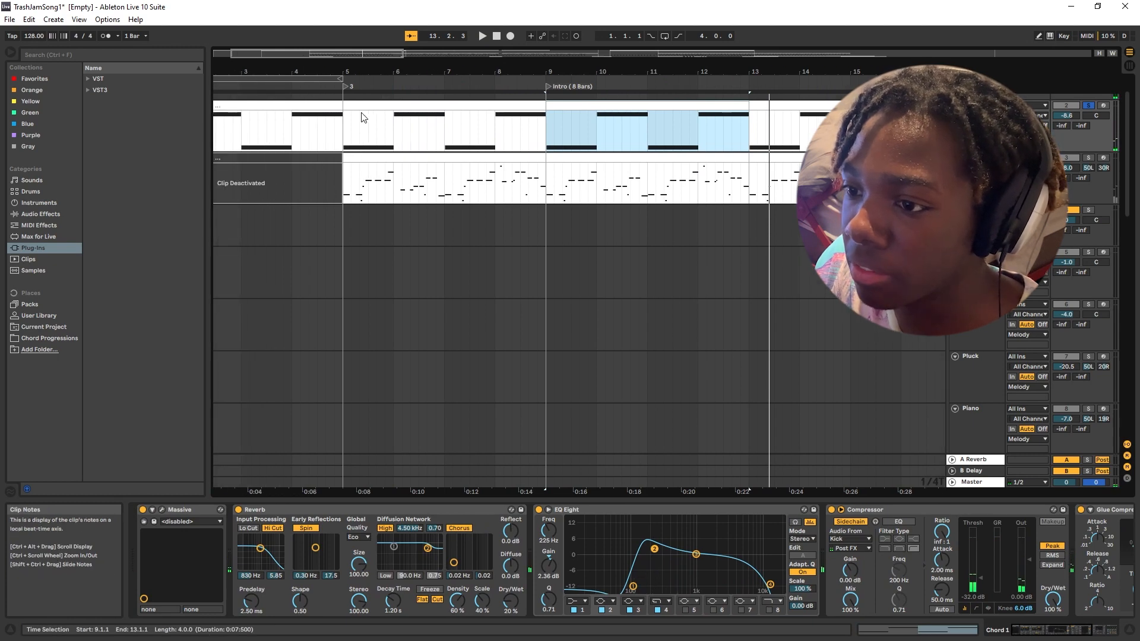
click(416, 248)
scroll(416, 248, up, 1)
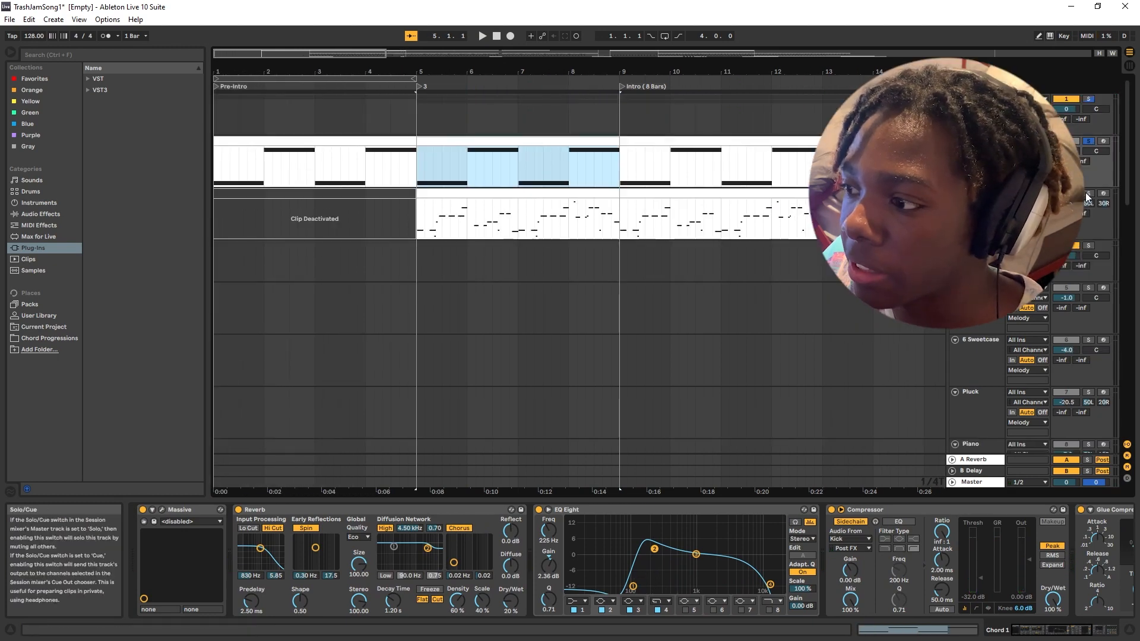
click(550, 190)
click(1088, 194)
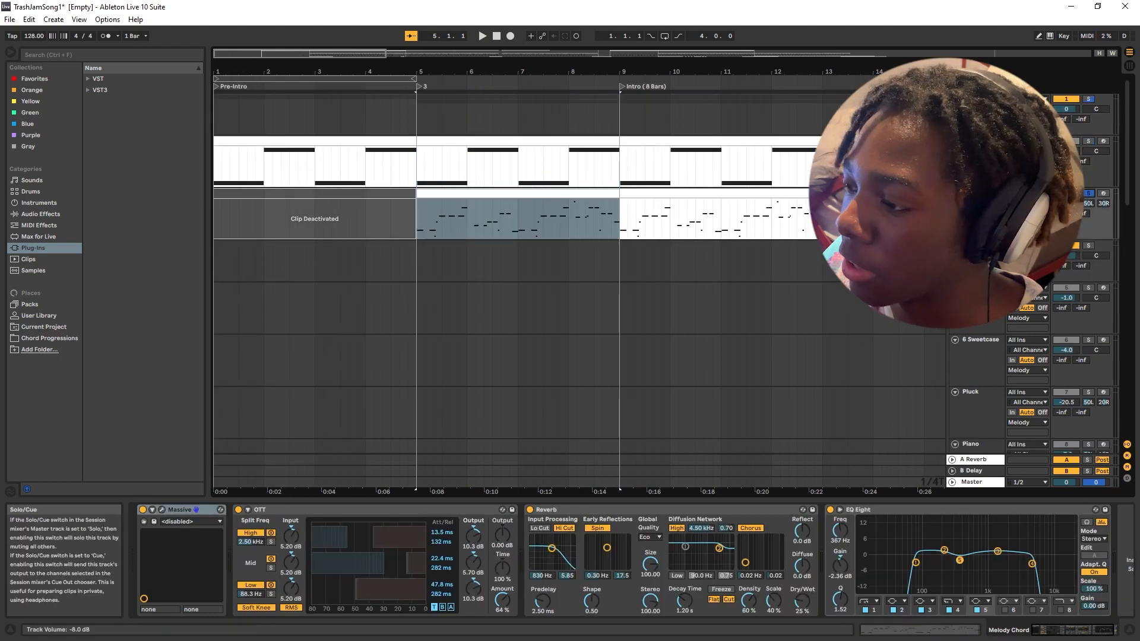
Open the Melody Chord clip in an enlarged note editor with the pitch names readable on the notes.
double_click(486, 194)
drag(560, 338, 559, 224)
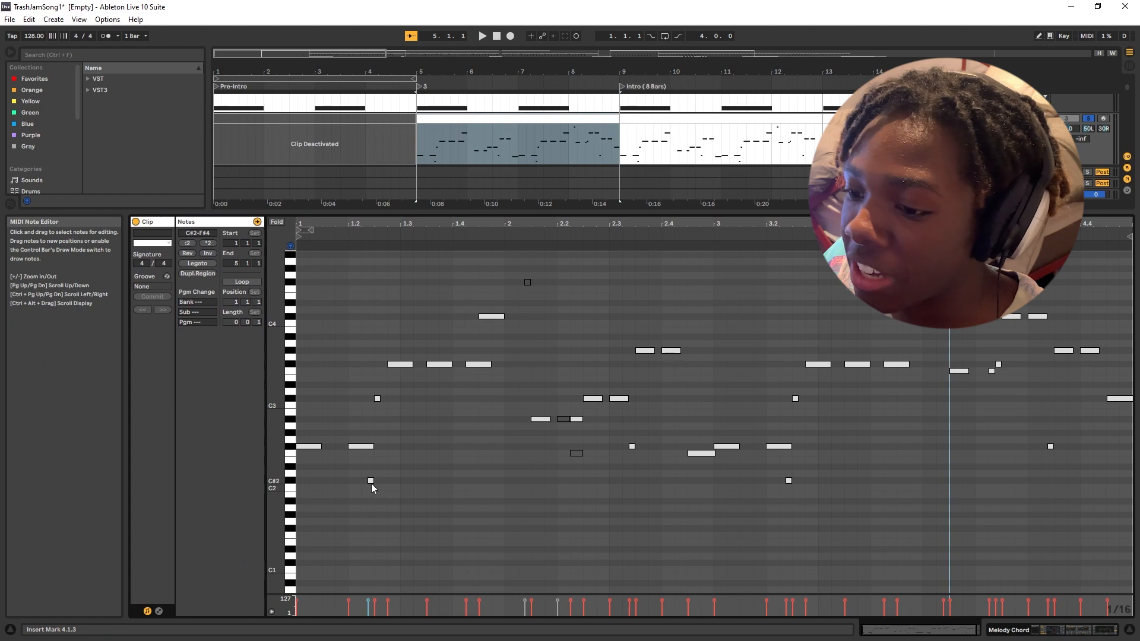
drag(276, 481, 317, 474)
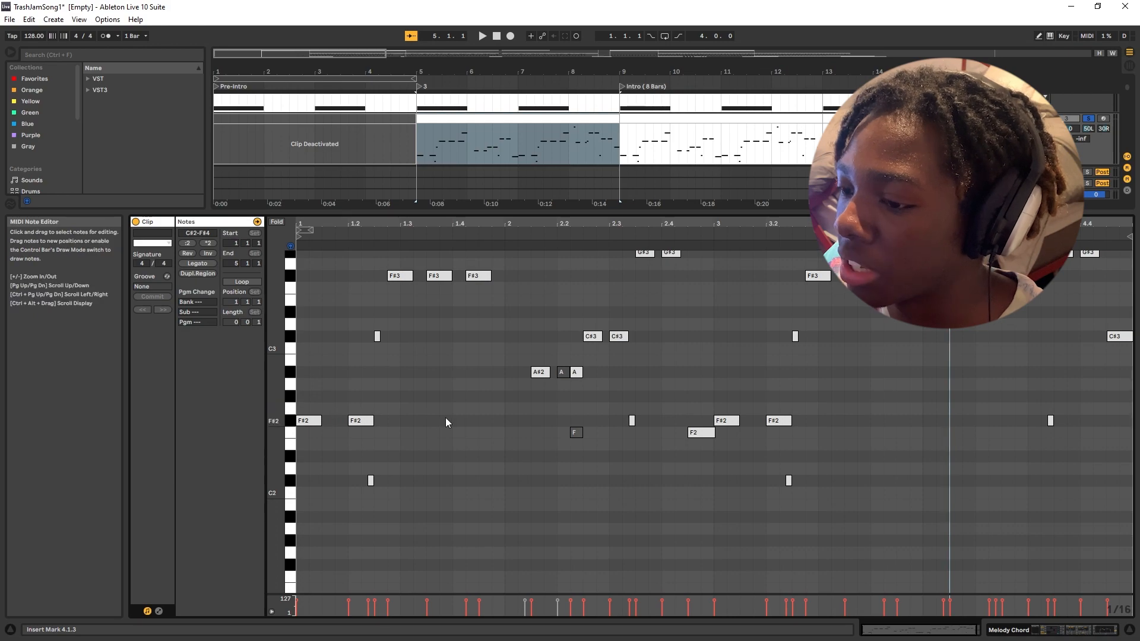
Play the Melody Chord clip and follow its notes from the low to the high pitches through all four bars.
key(space)
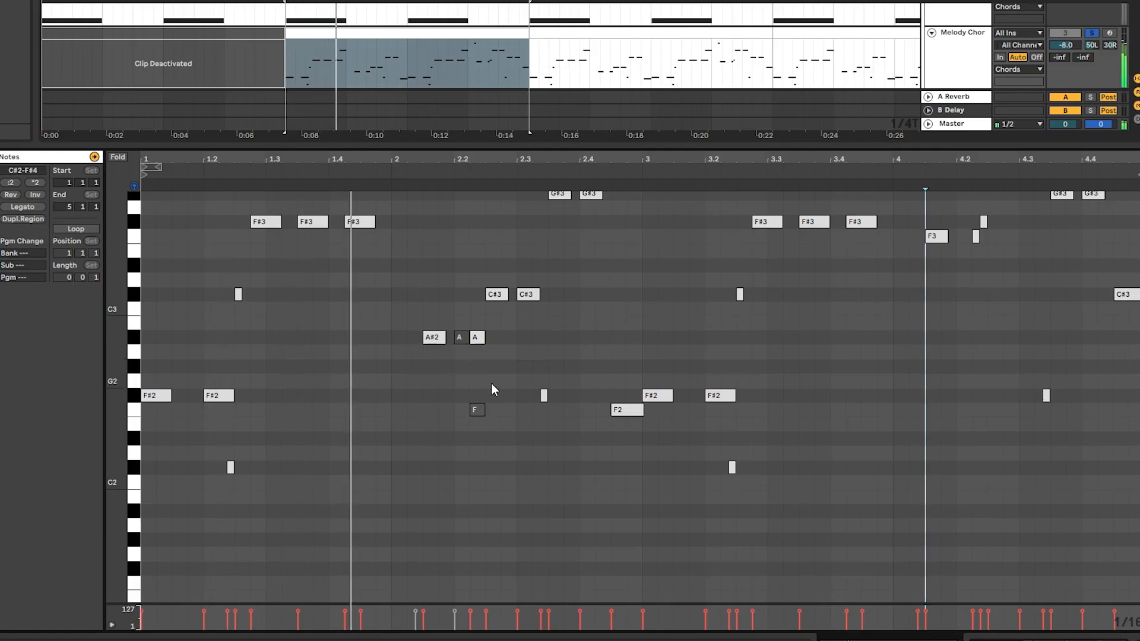
scroll(491, 390, up, 4)
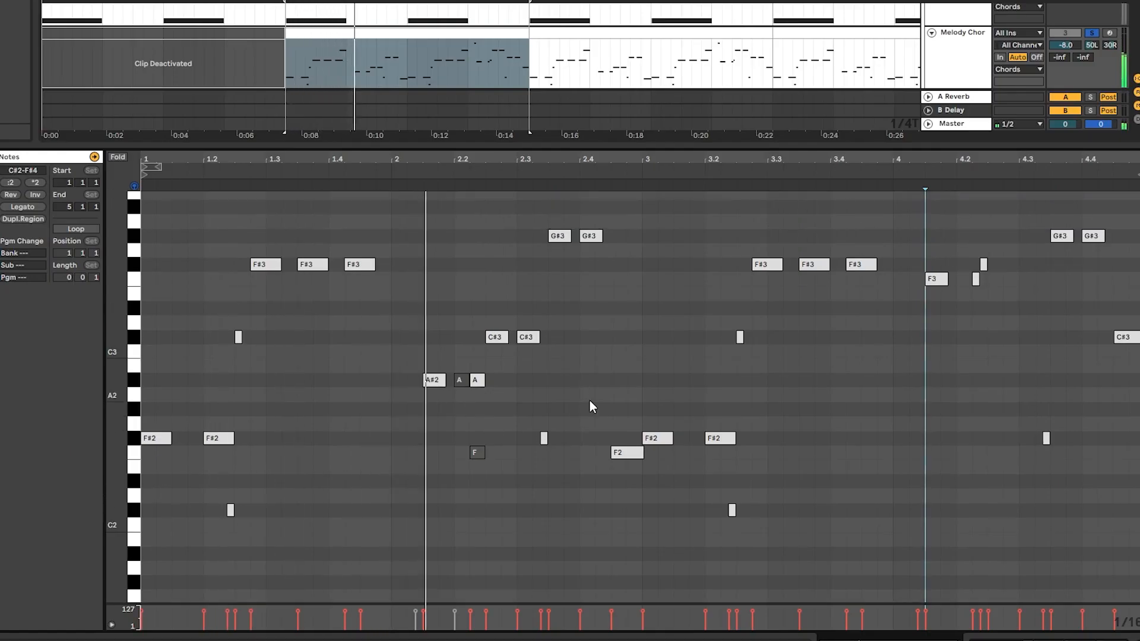
scroll(736, 443, right, 1)
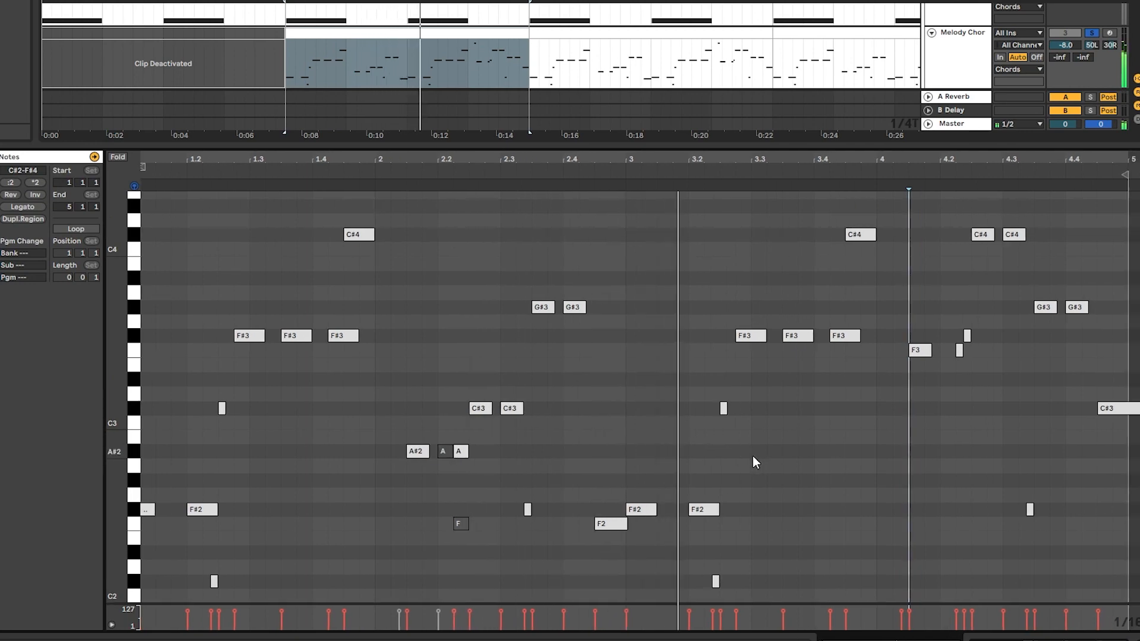
scroll(755, 457, down, 1)
scroll(831, 465, up, 2)
scroll(836, 468, up, 2)
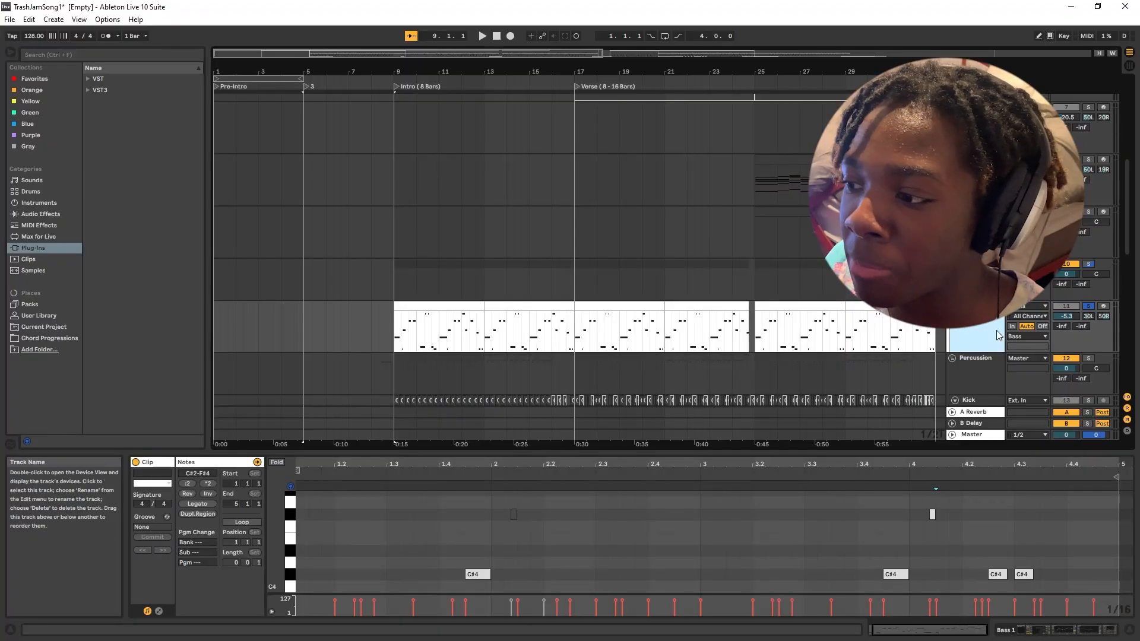
Open the Bass 1 track's first Intro clip, at bar 9, in the note editor.
double_click(997, 331)
scroll(465, 357, down, 2)
double_click(411, 235)
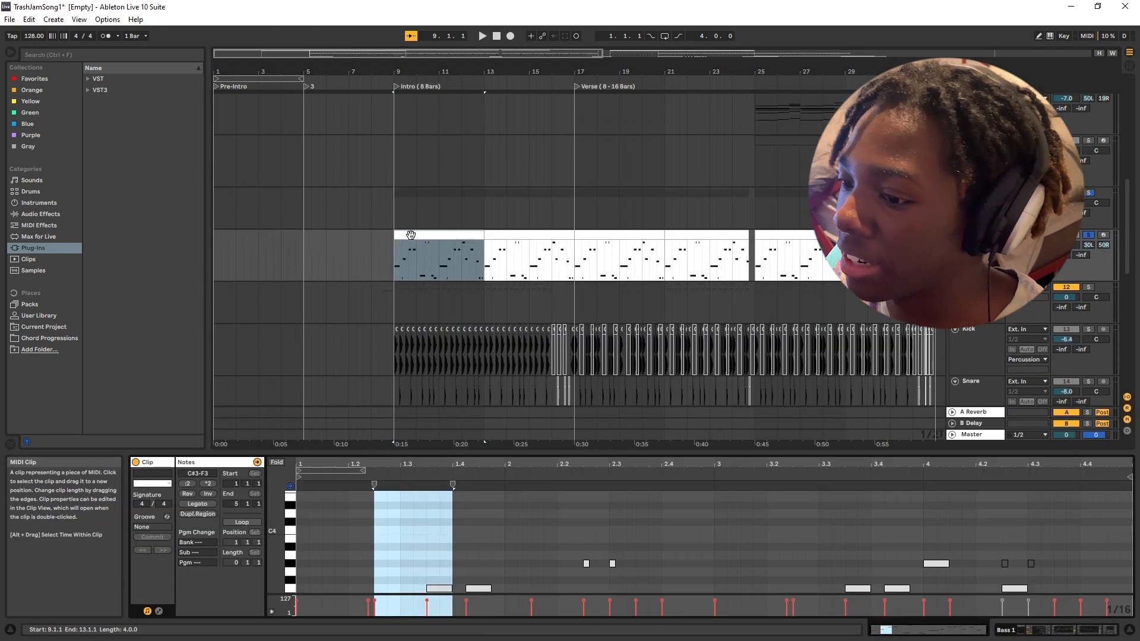
Compare the Bass 1 clip's note placement with the kick and snare hits in the first Intro bars.
scroll(423, 358, down, 2)
scroll(402, 293, up, 6)
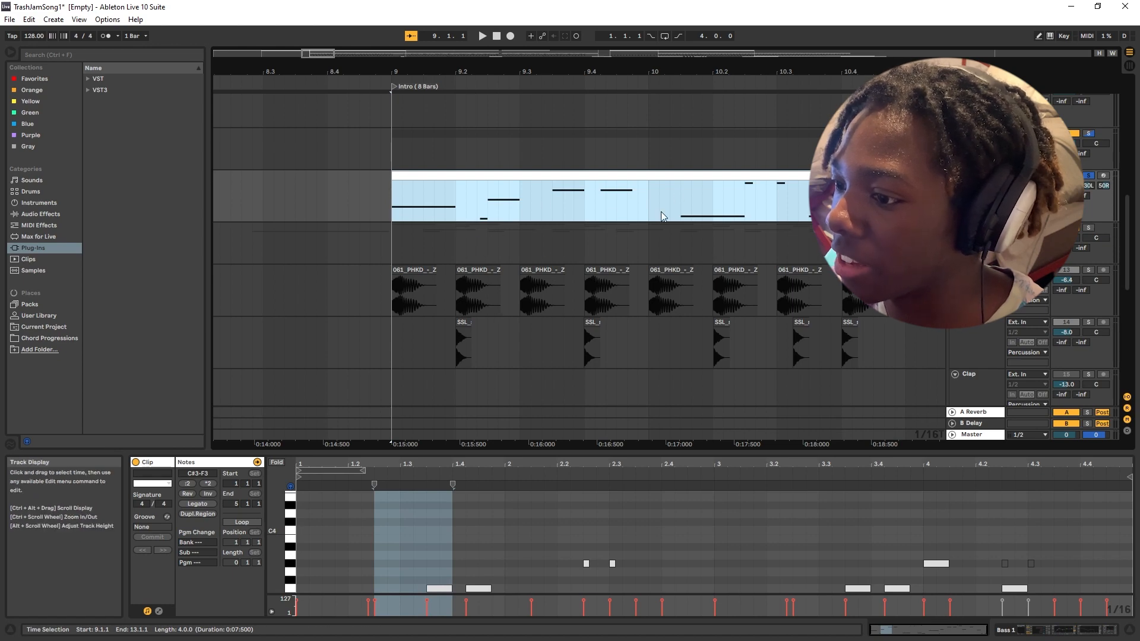
scroll(634, 256, right, 2)
scroll(636, 255, right, 3)
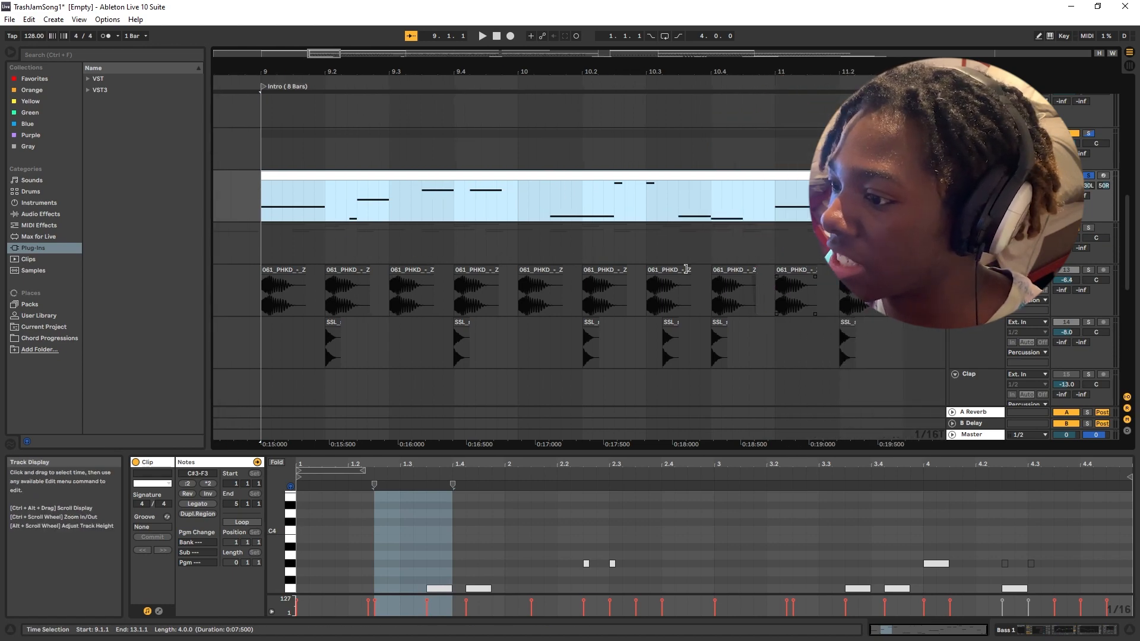
scroll(779, 245, left, 3)
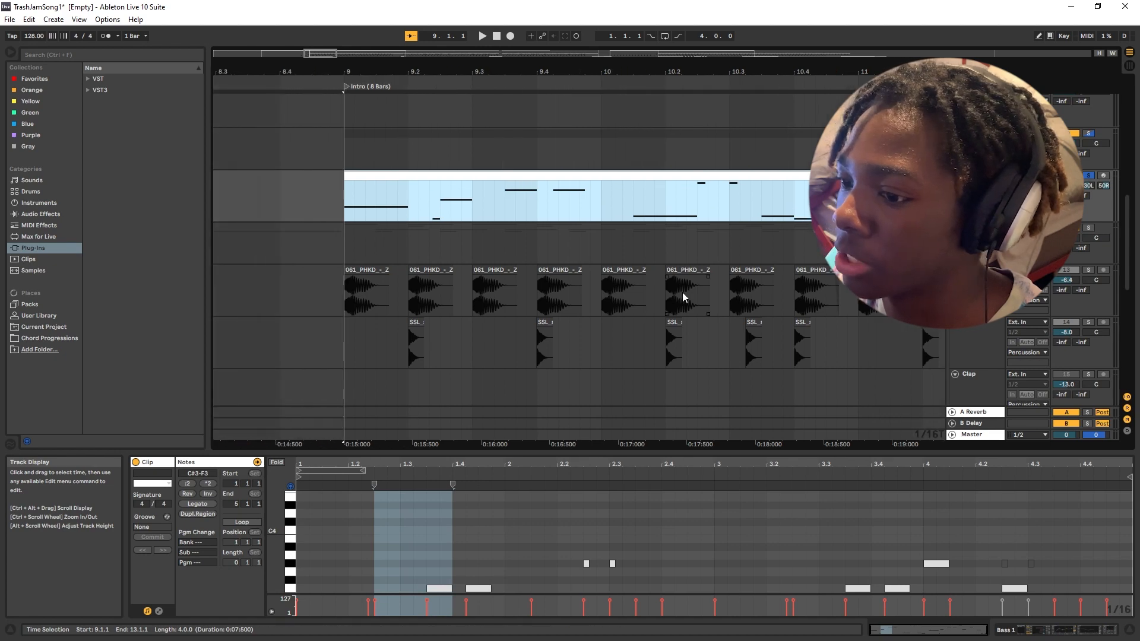
Play the Bass 1 clip from bar 9 and follow its notes in an enlarged note editor.
drag(445, 454, 434, 308)
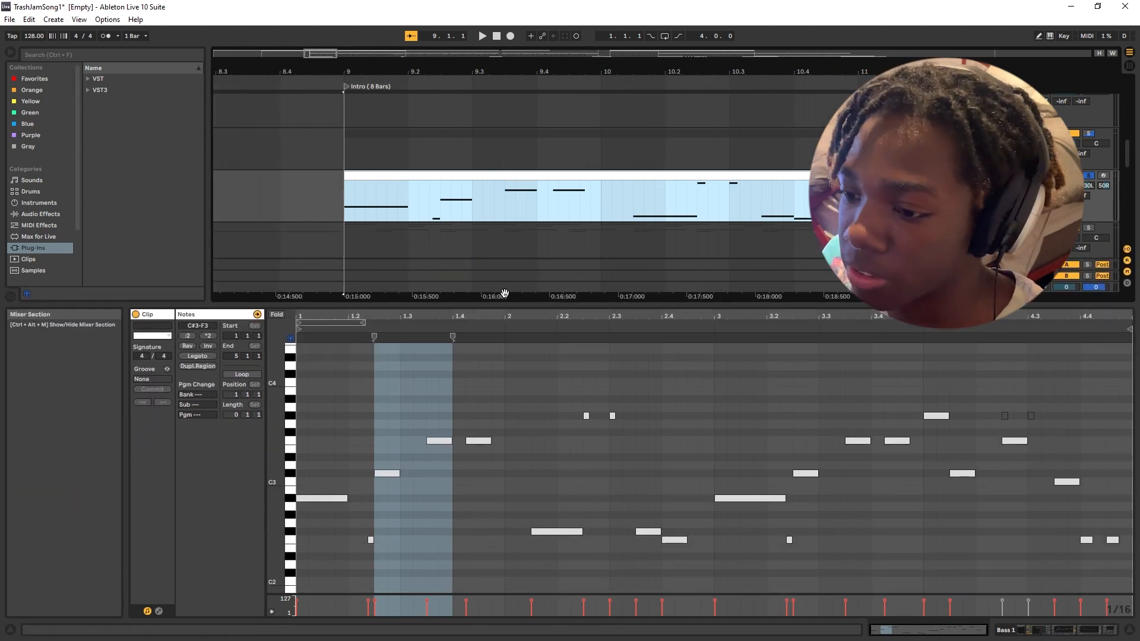
key(space)
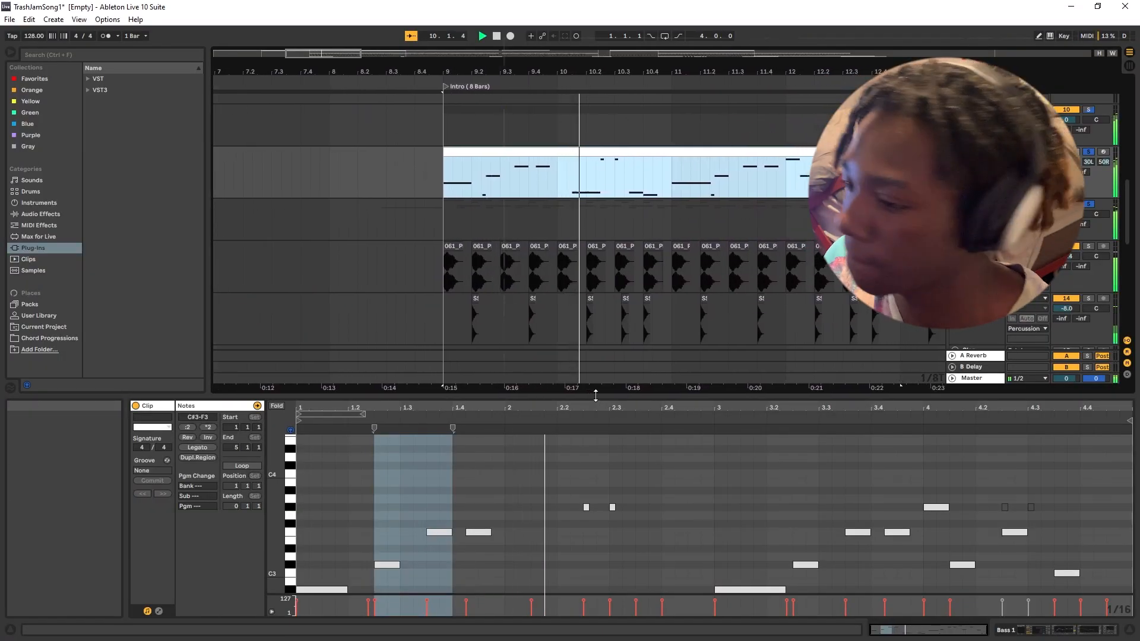
drag(596, 396, 608, 238)
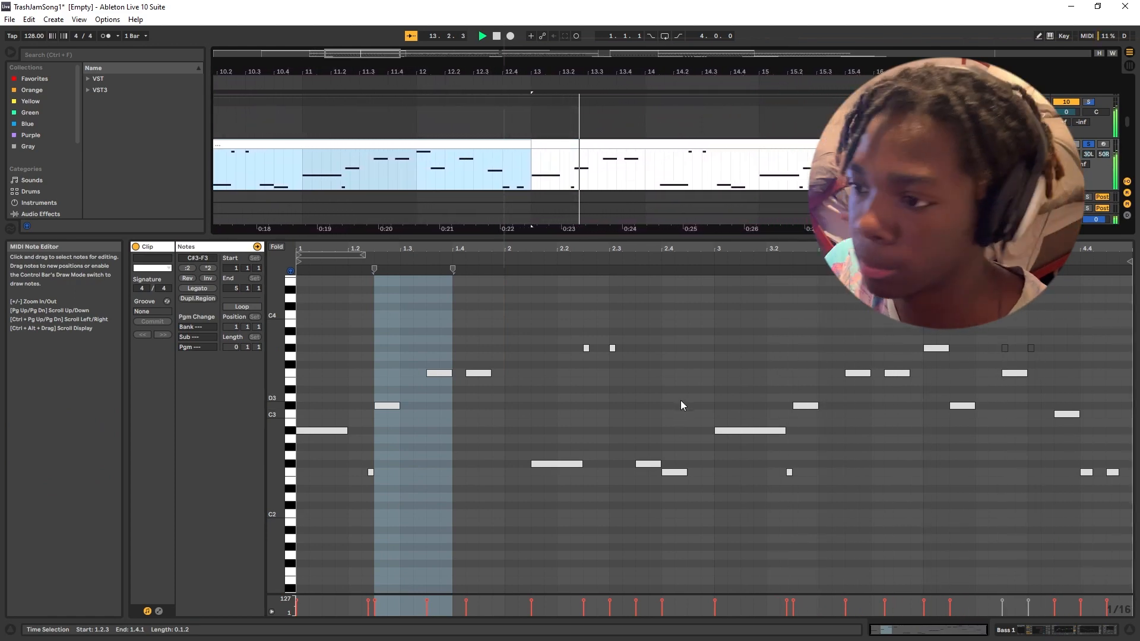
drag(708, 240, 693, 422)
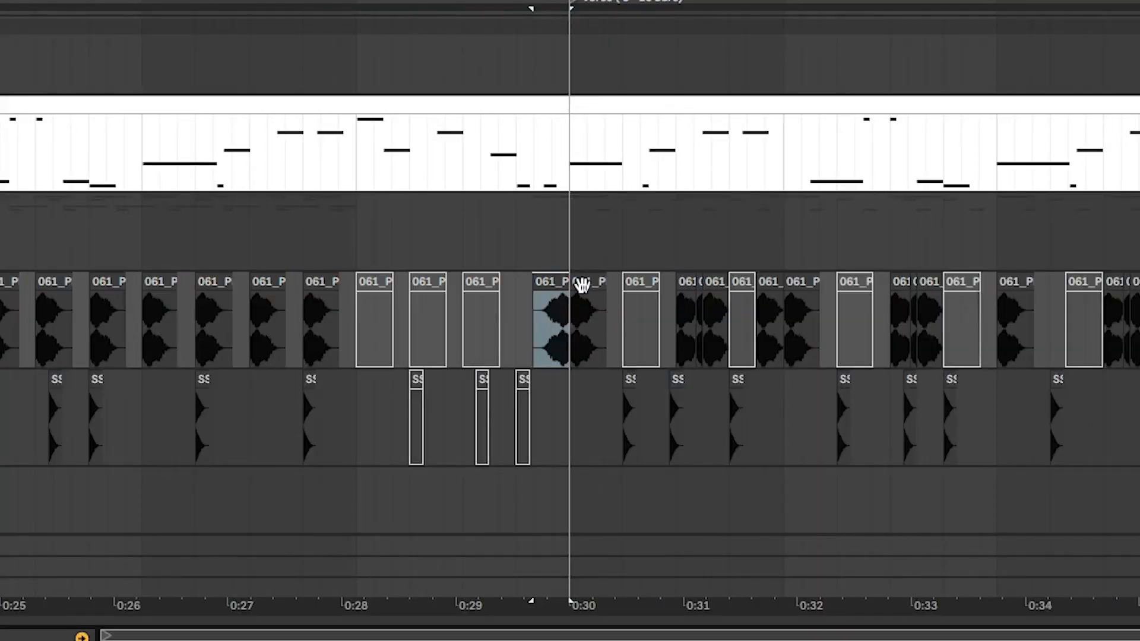
Select the reversed kick clip just before the Verse and play the transition into the Verse several times.
click(581, 285)
key(space)
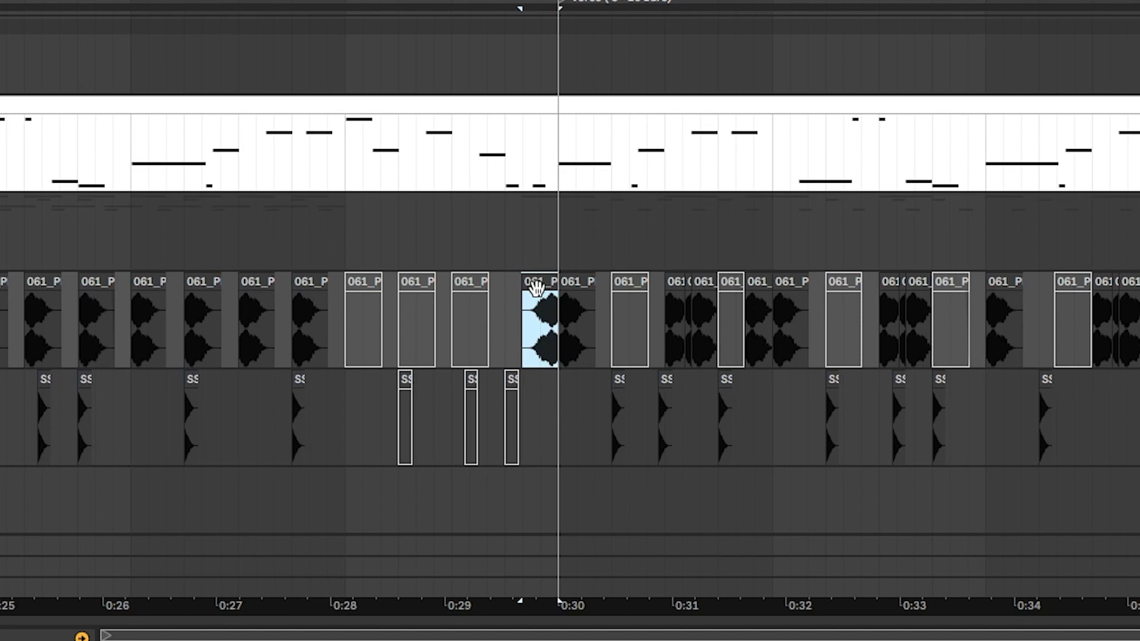
key(space)
key(space)
key(space)
key(space)
key(space)
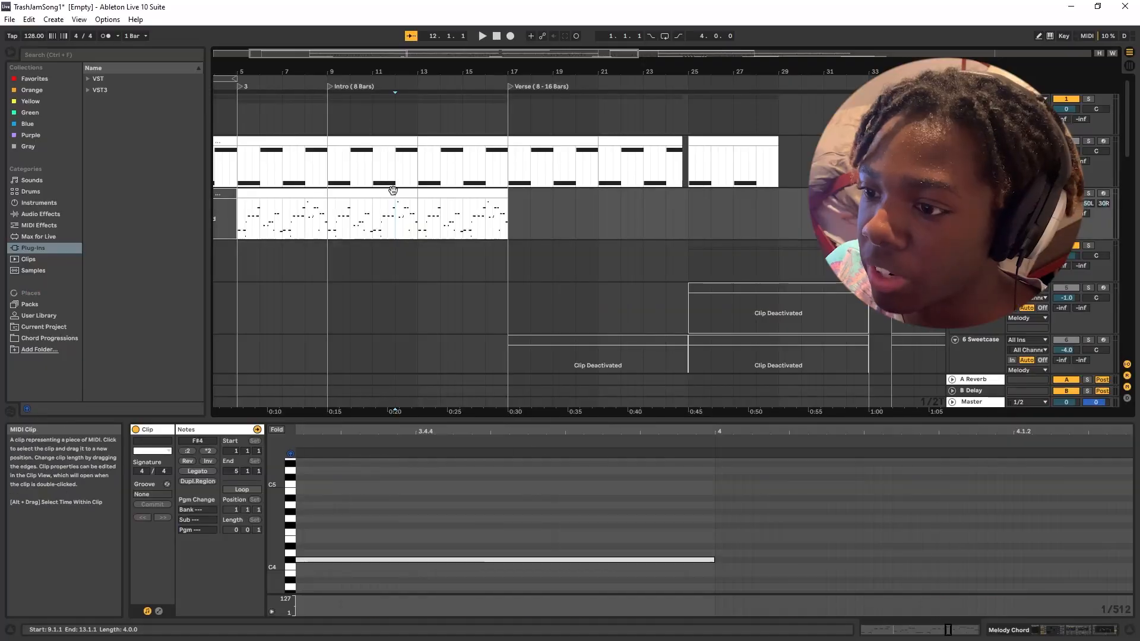
Show the Melody Chord clip at bar 9 in an enlarged note editor and examine its note placement.
click(393, 189)
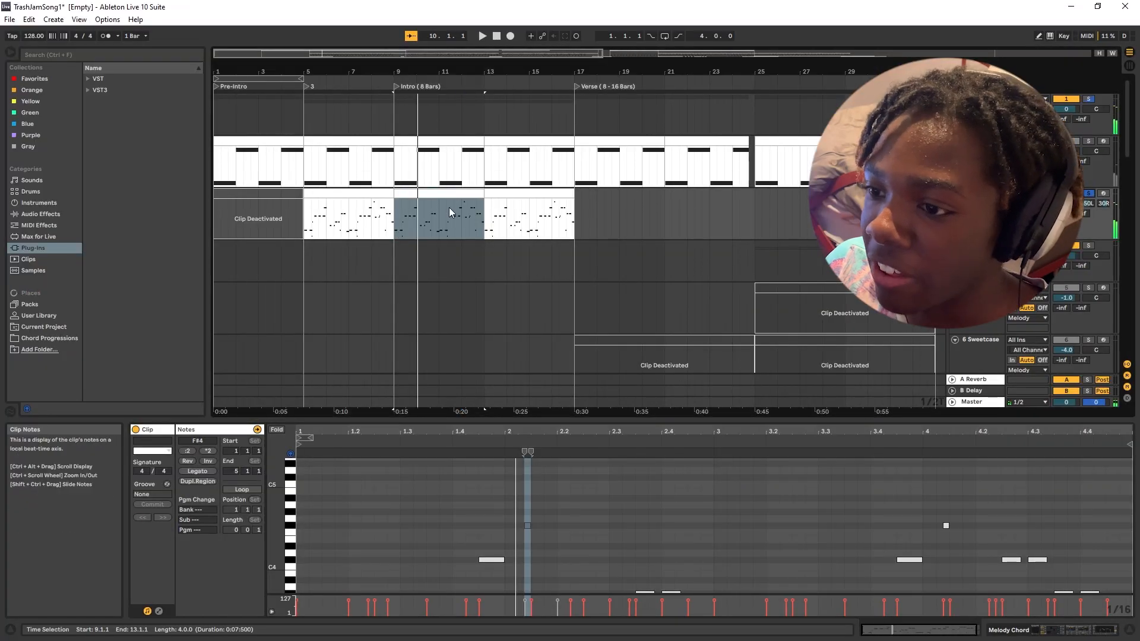
drag(514, 421, 517, 297)
scroll(545, 459, down, 3)
scroll(437, 457, up, 2)
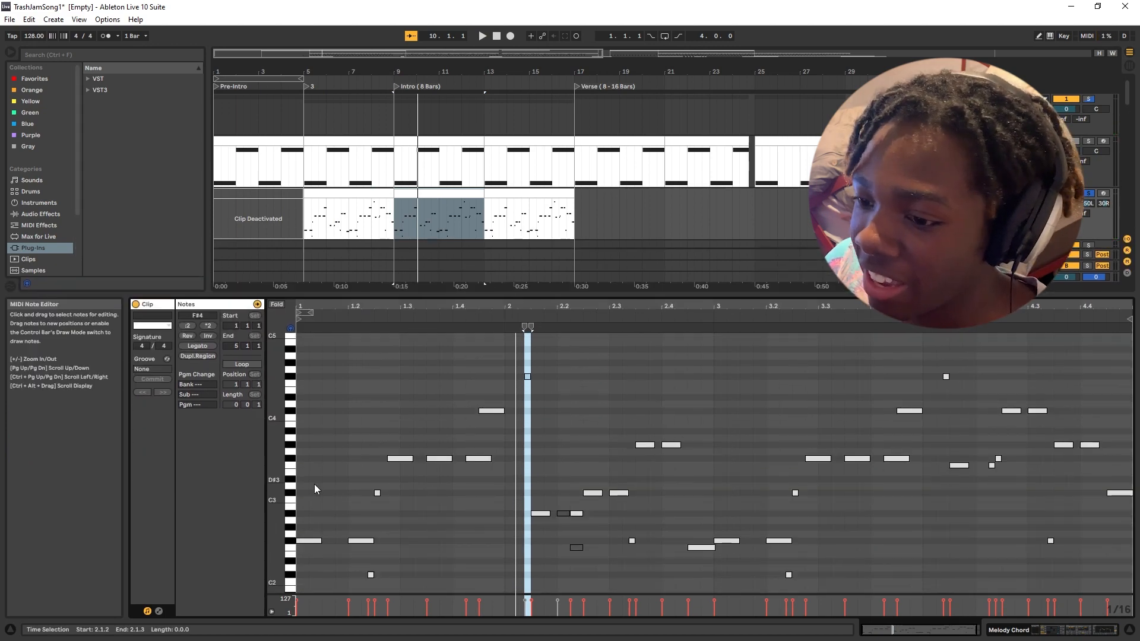
drag(276, 512, 303, 512)
scroll(389, 518, down, 2)
drag(480, 297, 466, 494)
Examine the kick, snare, hats and sample tracks in the bars leading into Verse 2.
scroll(456, 372, down, 8)
scroll(519, 293, down, 2)
scroll(519, 294, up, 4)
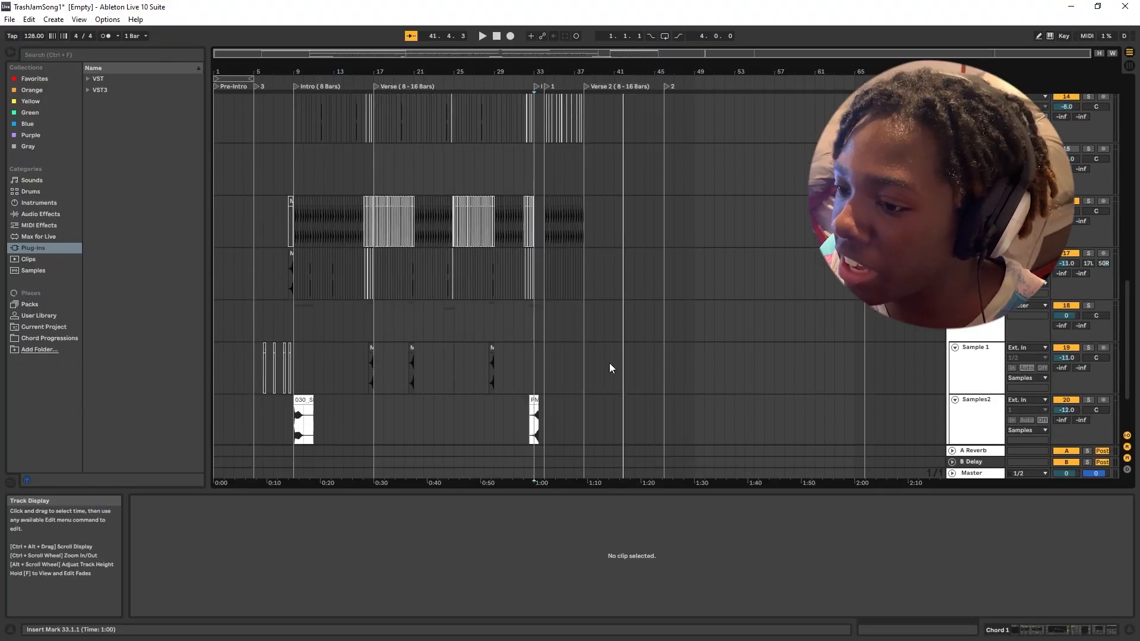
scroll(610, 363, up, 5)
ctrl+scroll(601, 325, up, 8)
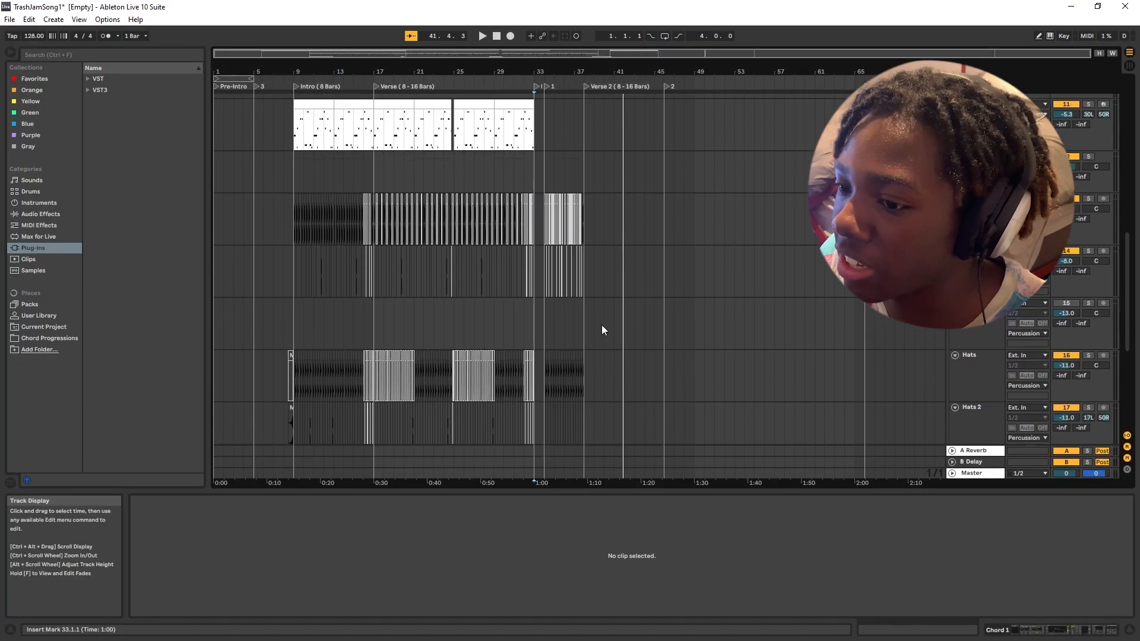
scroll(558, 345, up, 1)
scroll(583, 402, left, 9)
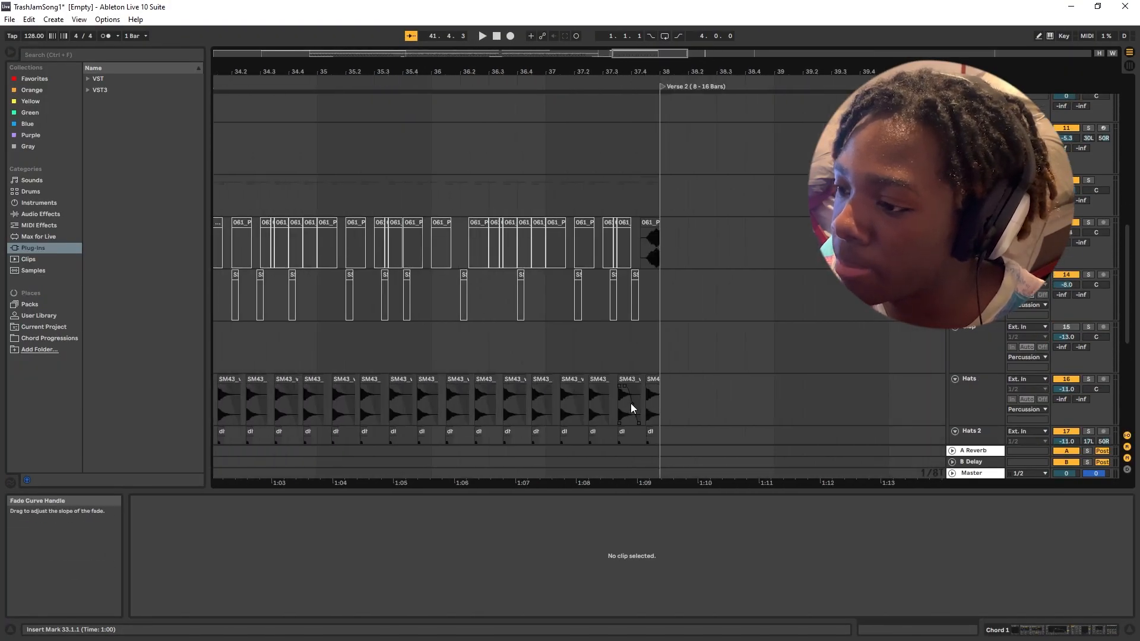
scroll(726, 401, down, 3)
scroll(726, 402, down, 5)
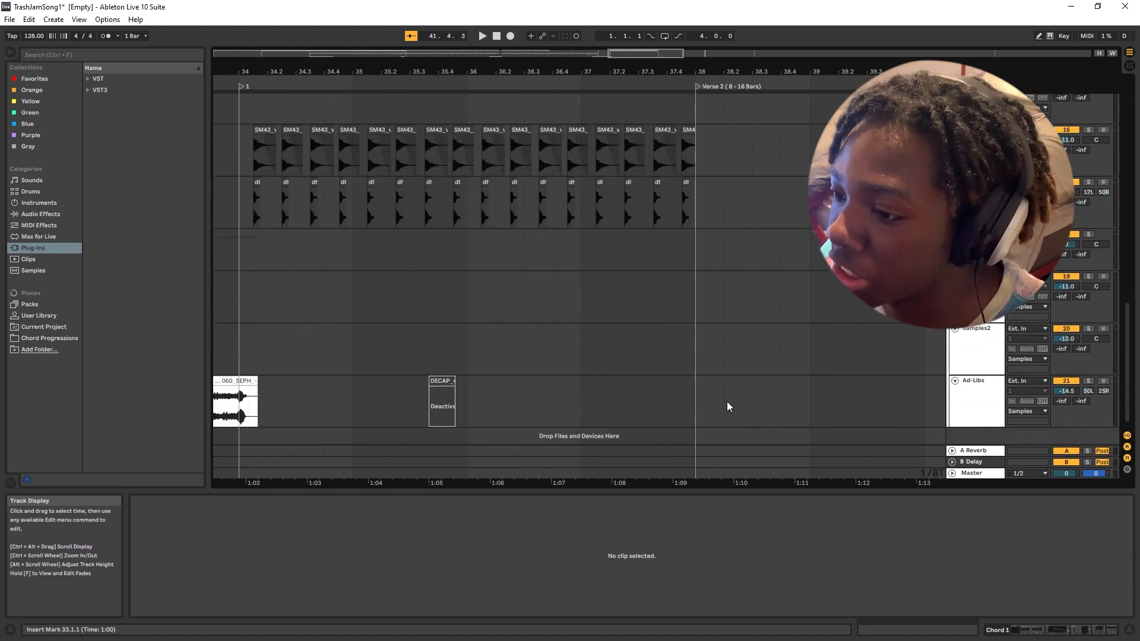
scroll(712, 389, up, 3)
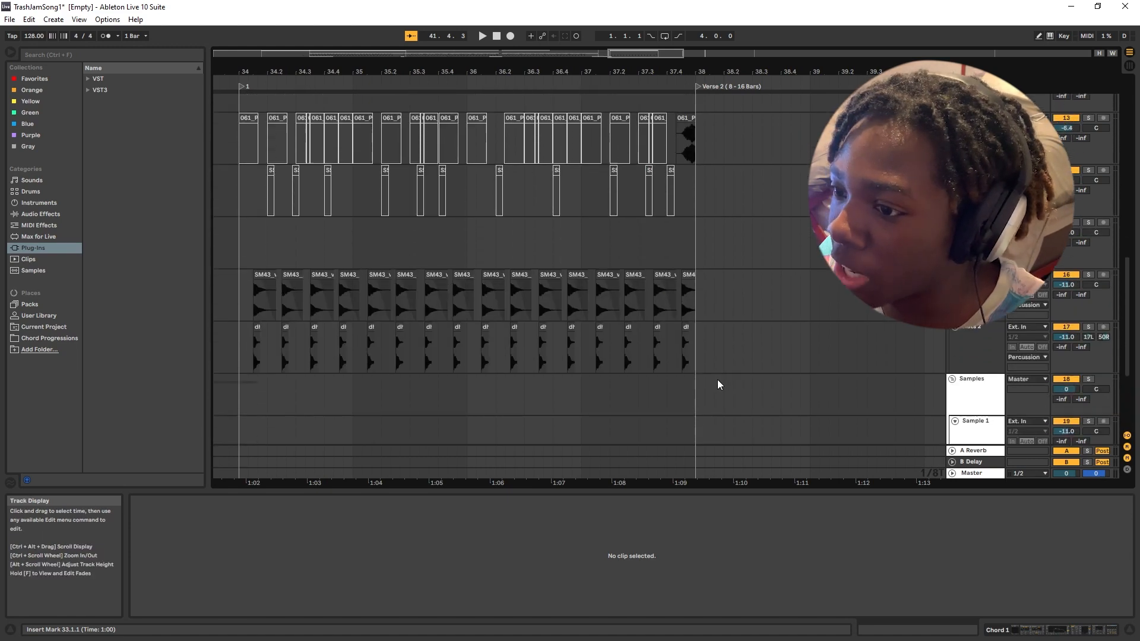
scroll(718, 382, left, 2)
scroll(717, 380, left, 10)
scroll(751, 380, right, 9)
scroll(750, 382, right, 3)
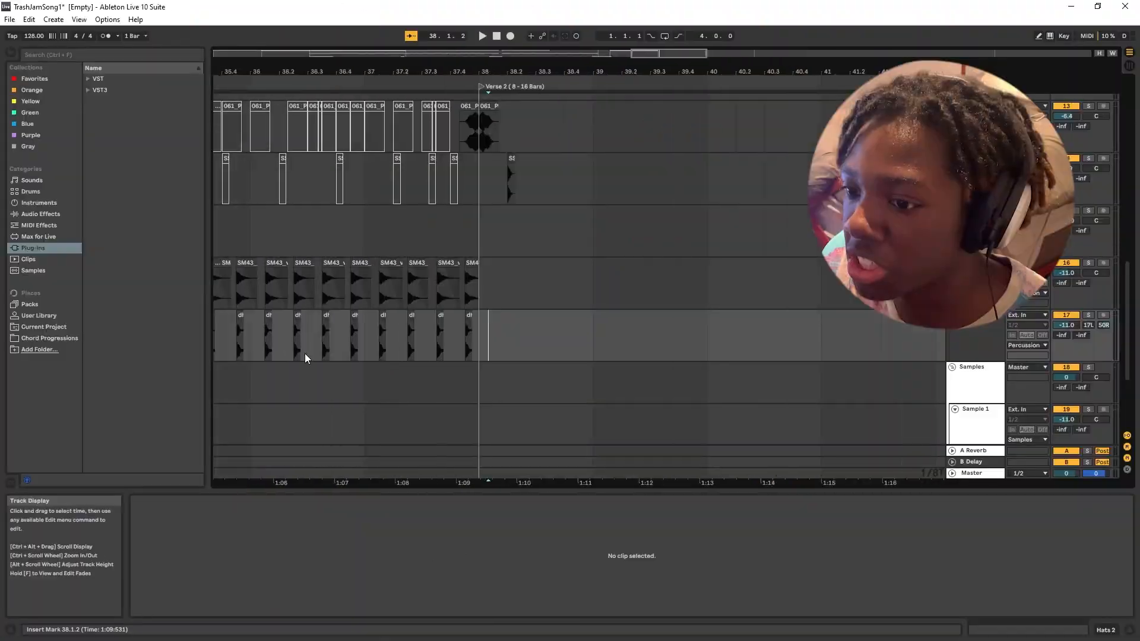
Duplicate the four bars of Hats 2 clips from bar 34 to the start of Verse 2 at bar 38, and play them.
scroll(305, 354, up, 4)
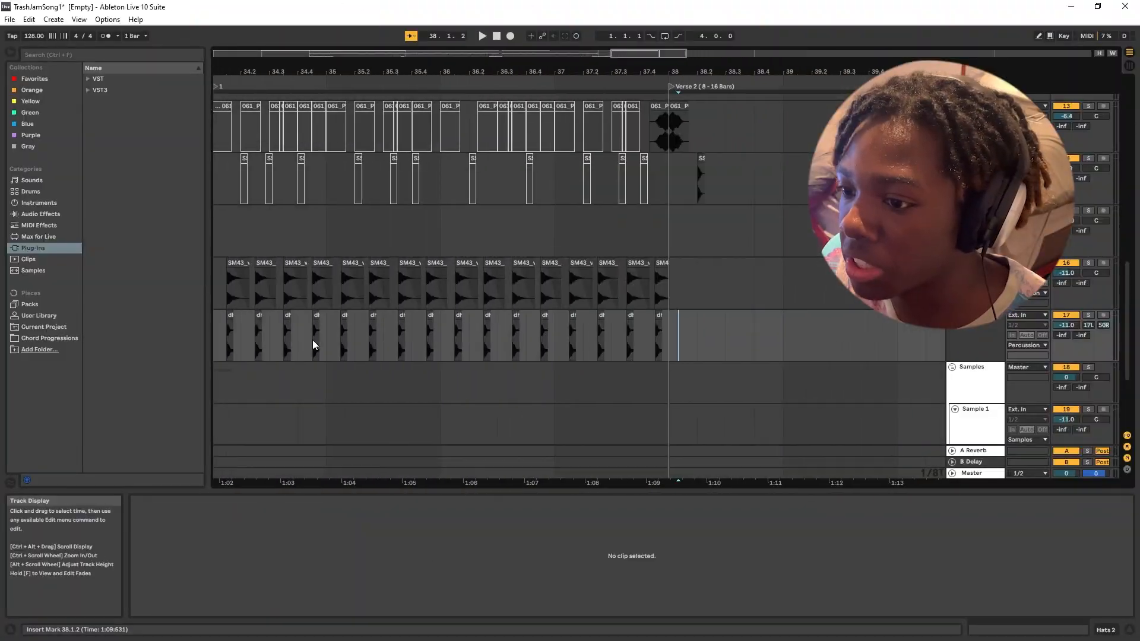
drag(392, 325, 760, 330)
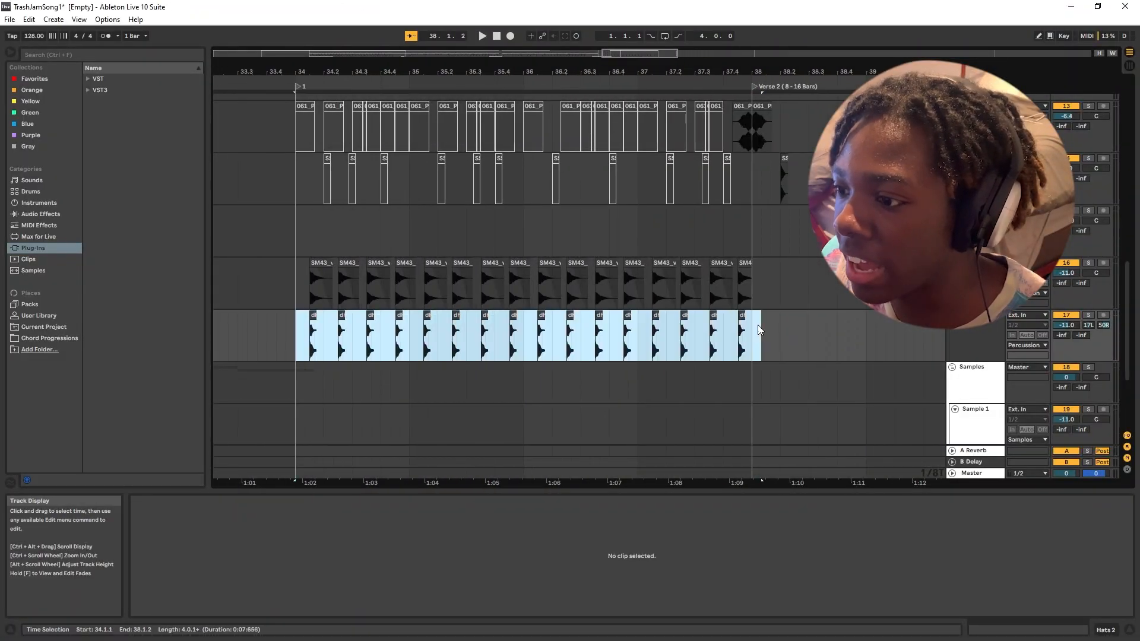
key(ctrl+d)
scroll(784, 326, up, 5)
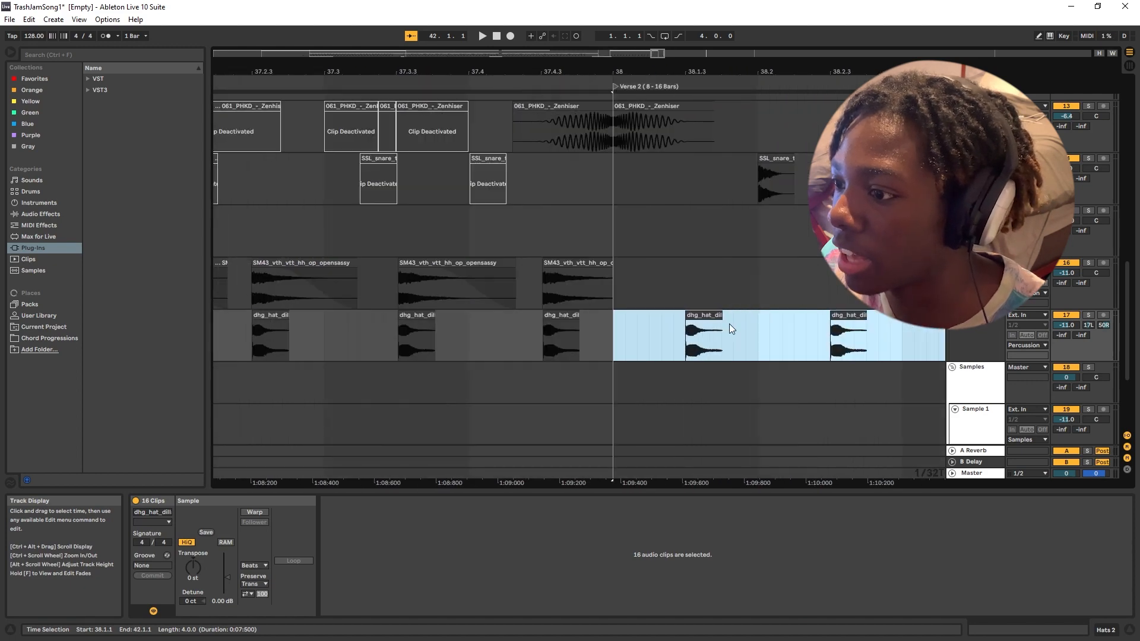
key(space)
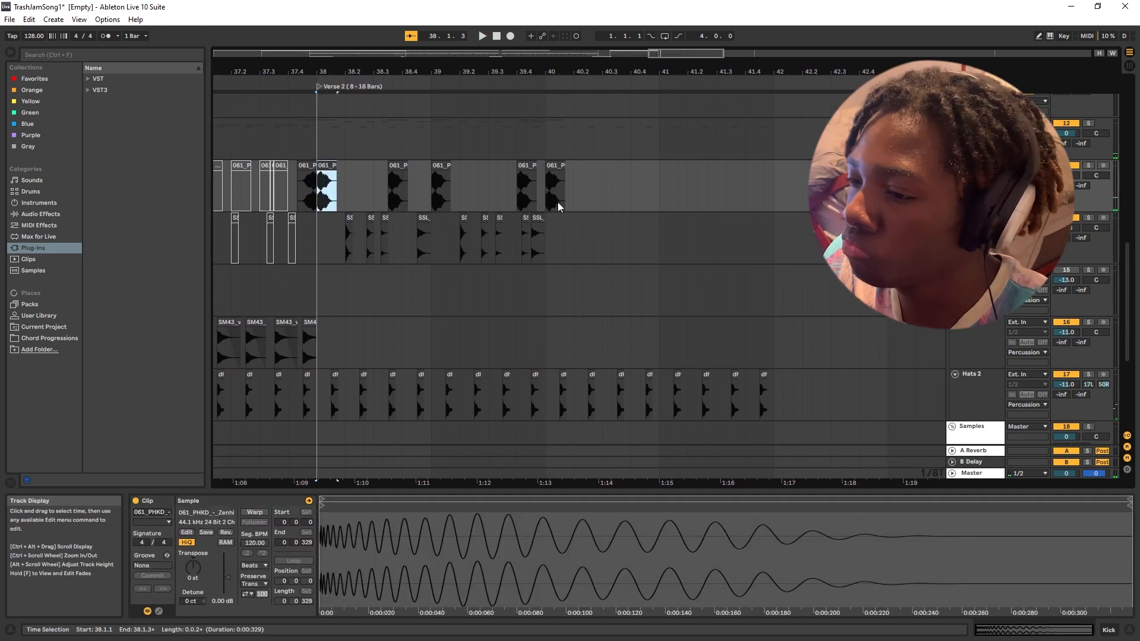
Review the kick and snare pattern of Verse 2 against the Hats clips that lead into it.
shift+click(560, 252)
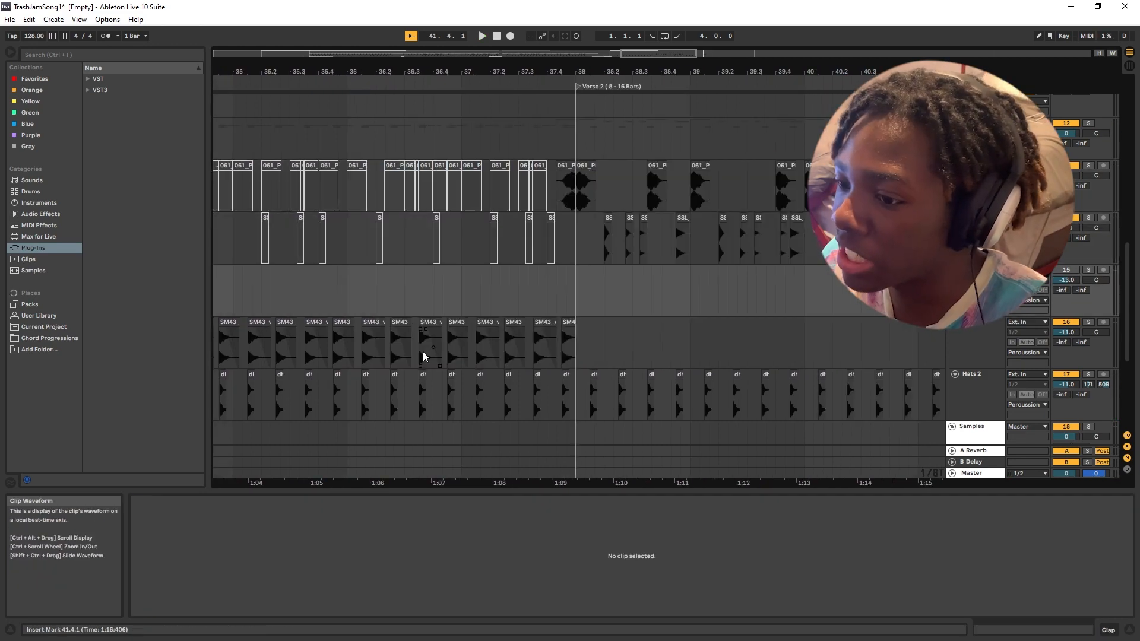
scroll(423, 351, down, 3)
scroll(512, 363, up, 4)
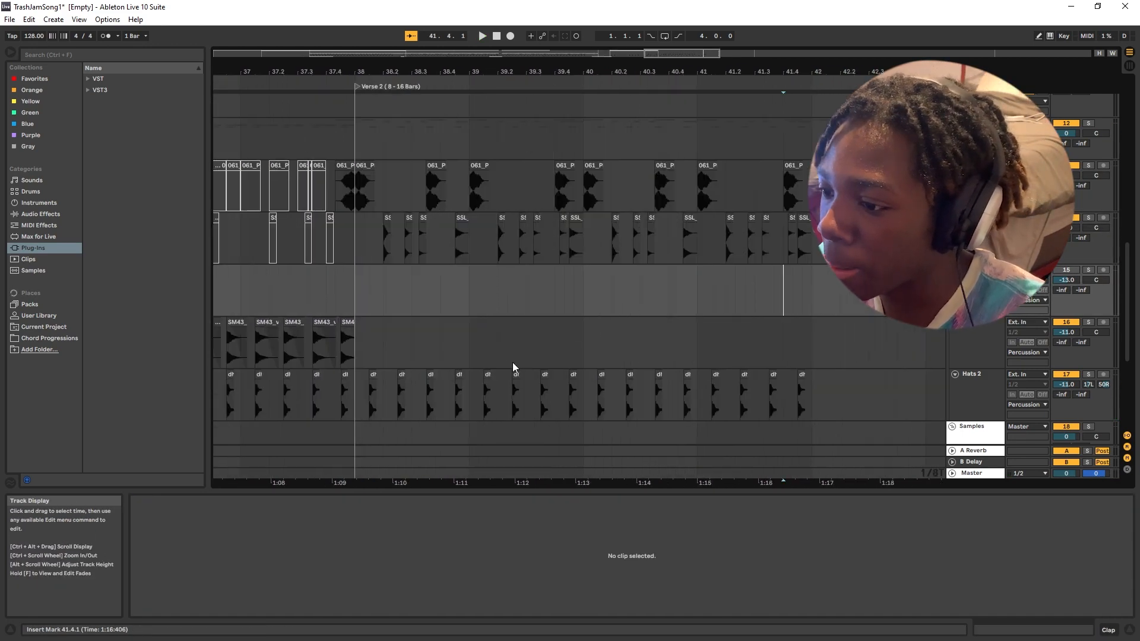
click(256, 325)
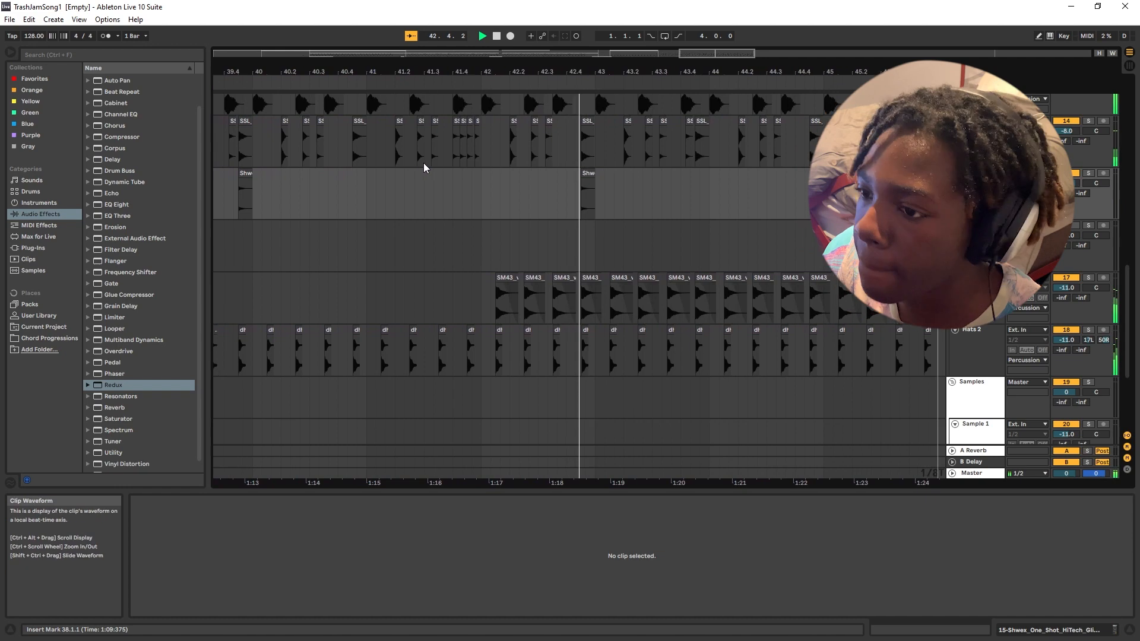
Look over the Verse 2 arrangement from the percussion tracks up to the chord and melody tracks.
scroll(434, 264, down, 5)
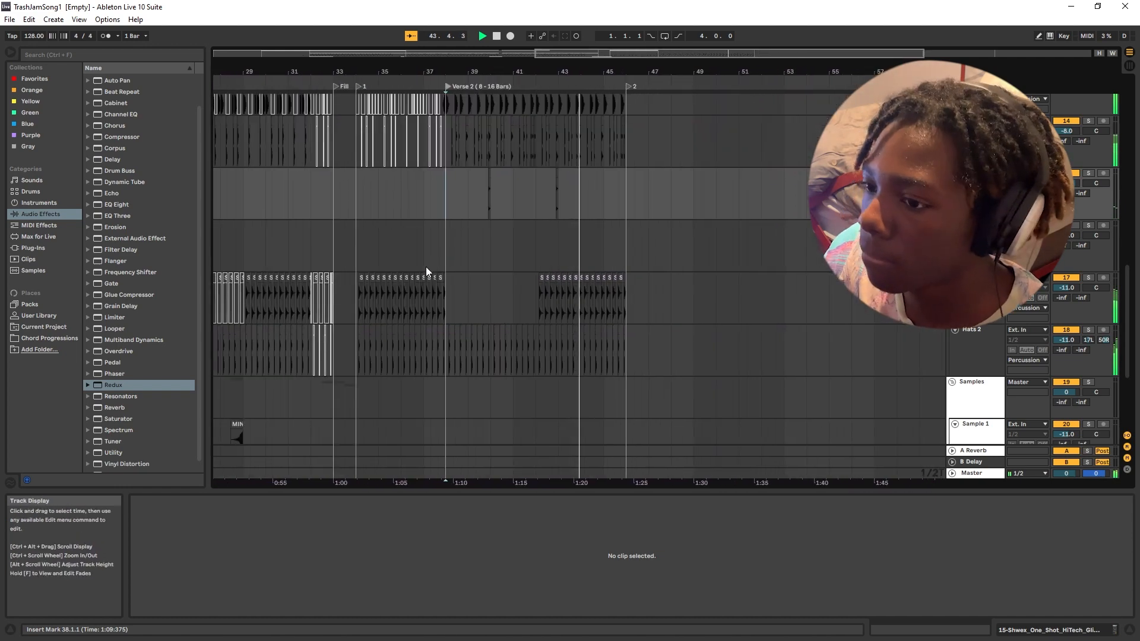
scroll(438, 268, up, 3)
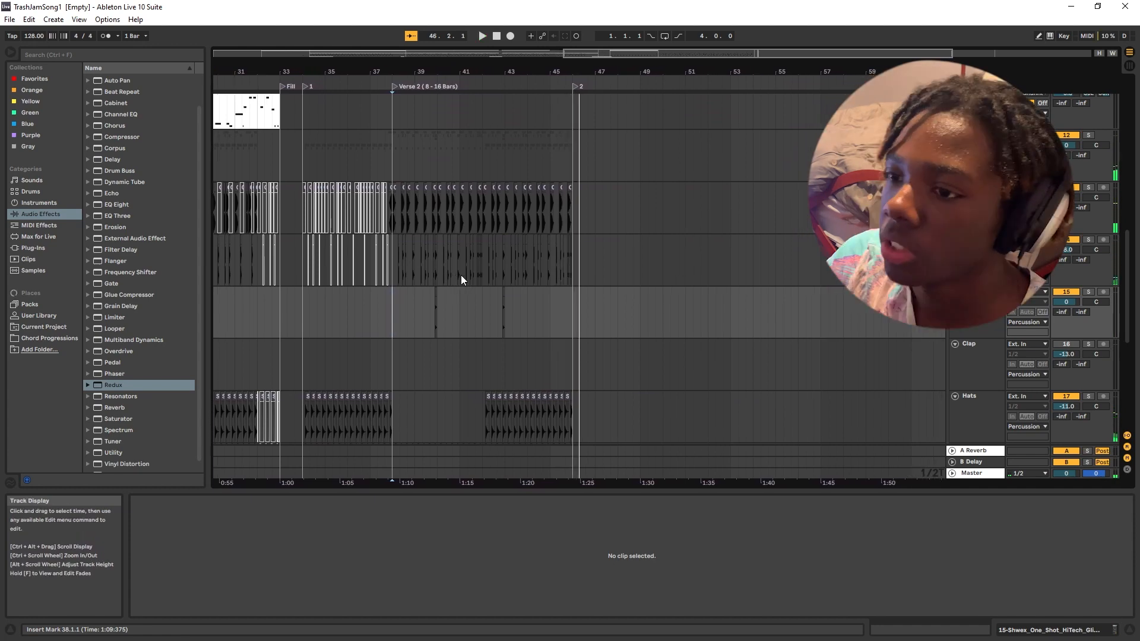
scroll(462, 290, up, 3)
scroll(464, 296, up, 8)
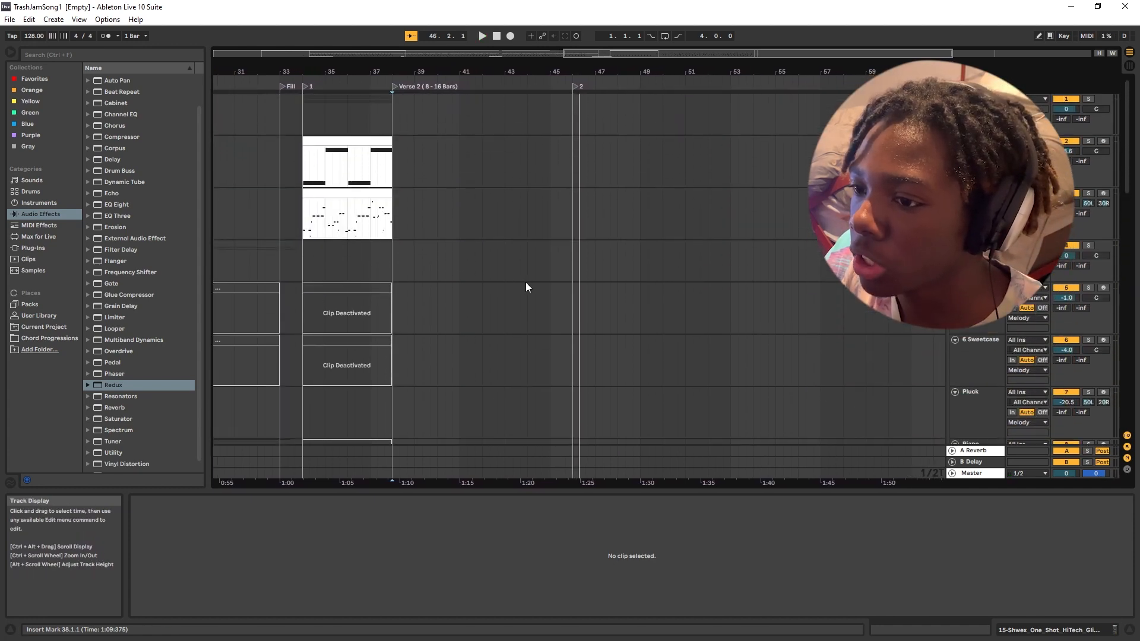
Select the Melody Chord clip at bar 34 to view the track's device chain.
scroll(604, 319, down, 6)
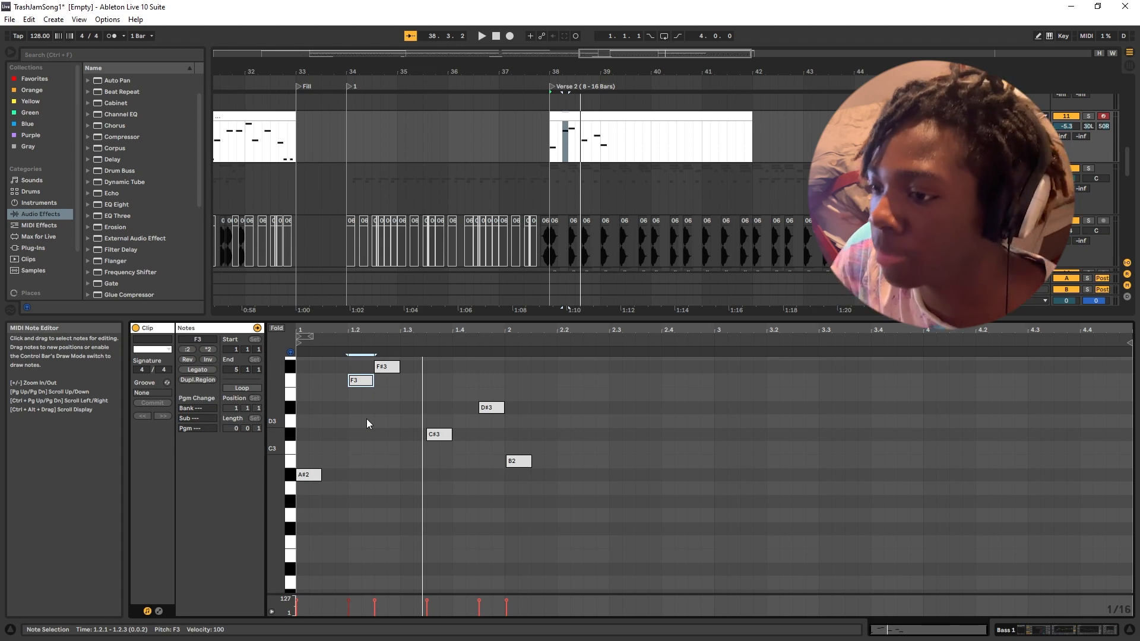
scroll(435, 423, up, 4)
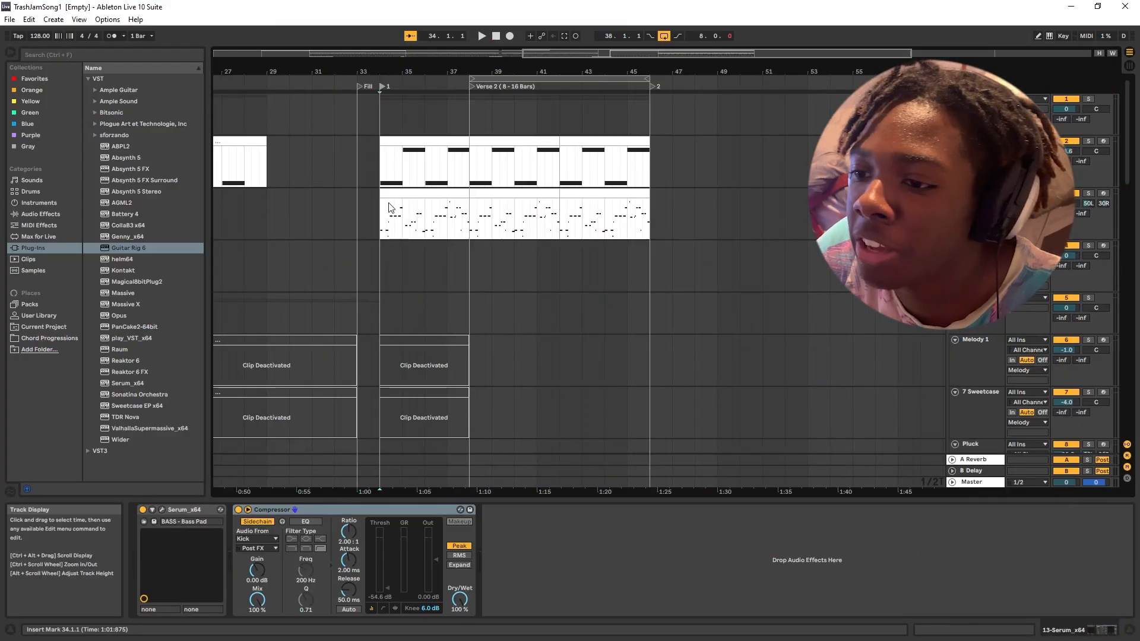
click(424, 196)
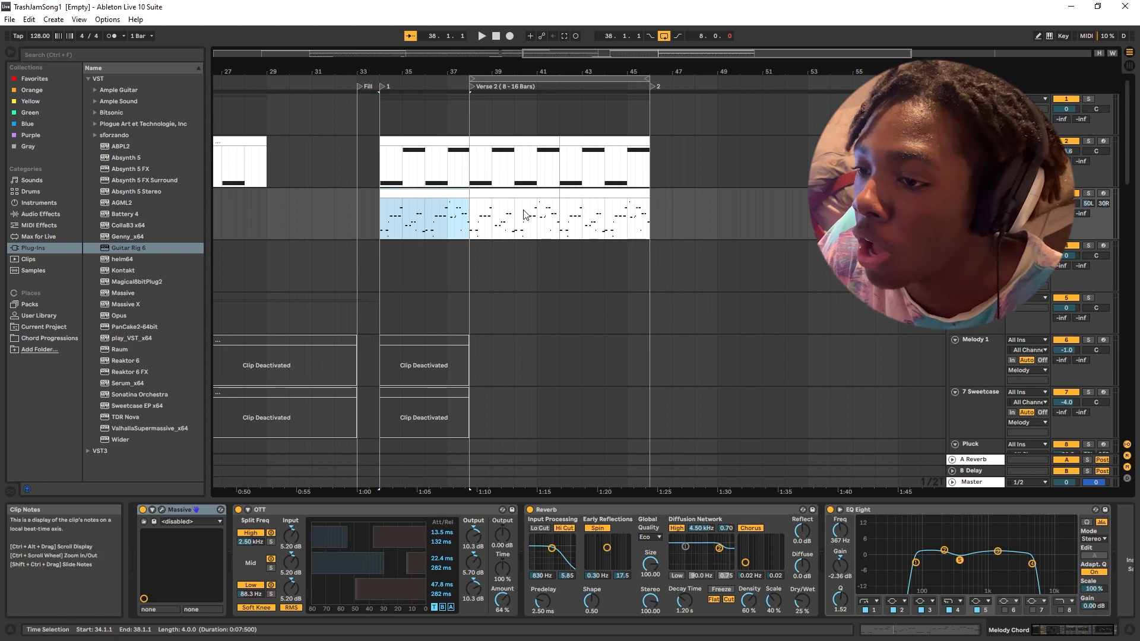
Solo the bass group and bring up the Bass 1 track's effects from its first Verse 2 clip.
scroll(769, 320, down, 10)
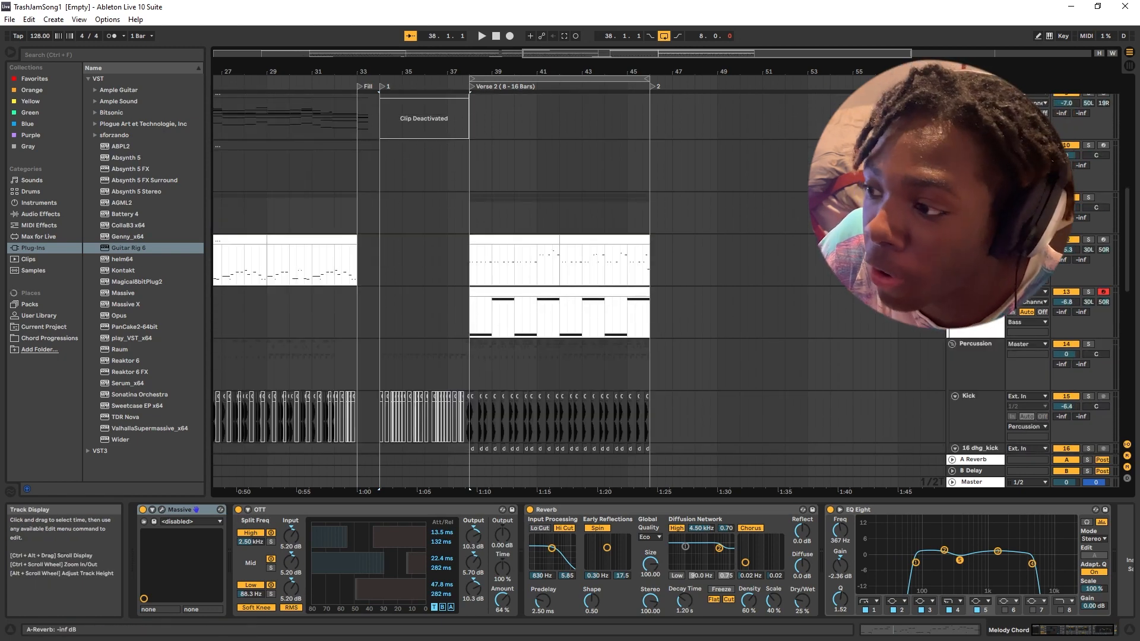
click(1088, 197)
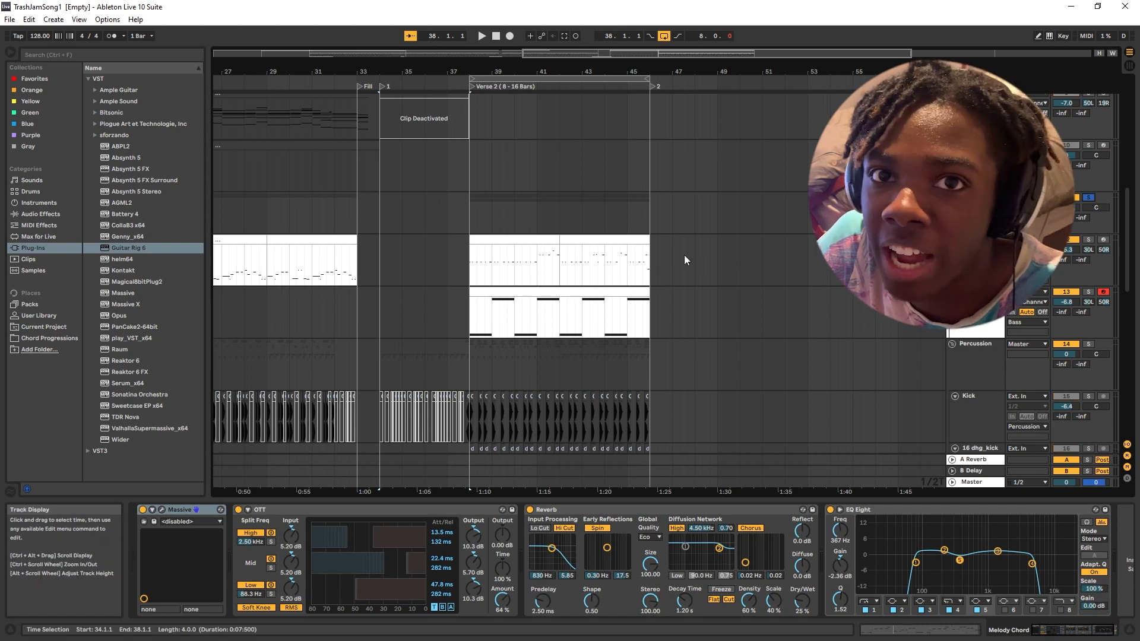
click(511, 242)
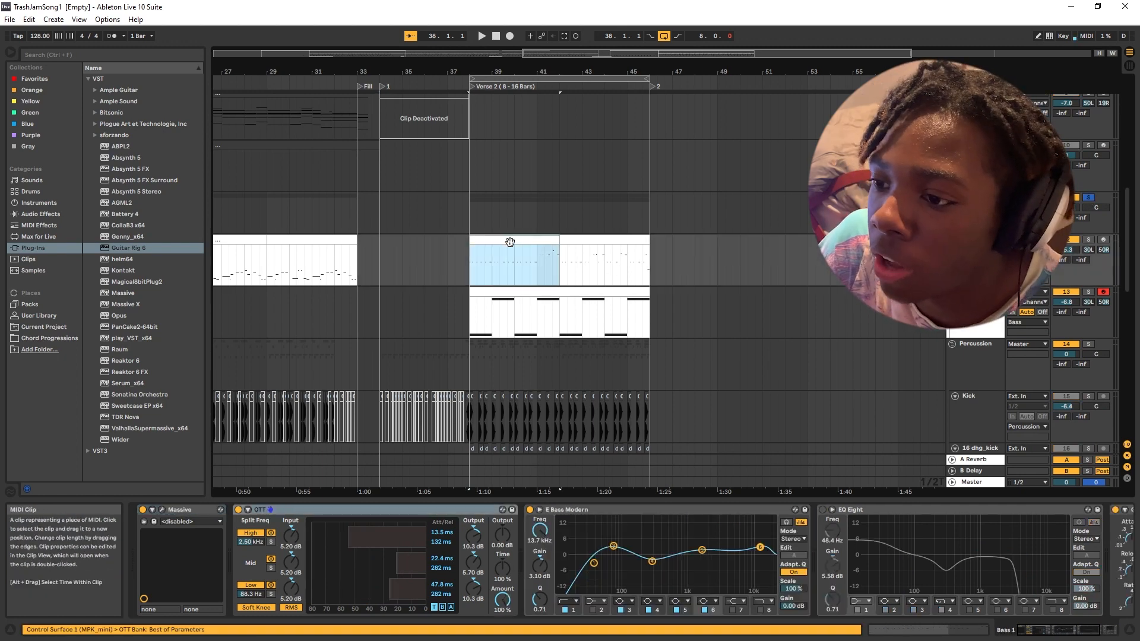
click(471, 107)
scroll(488, 240, down, 2)
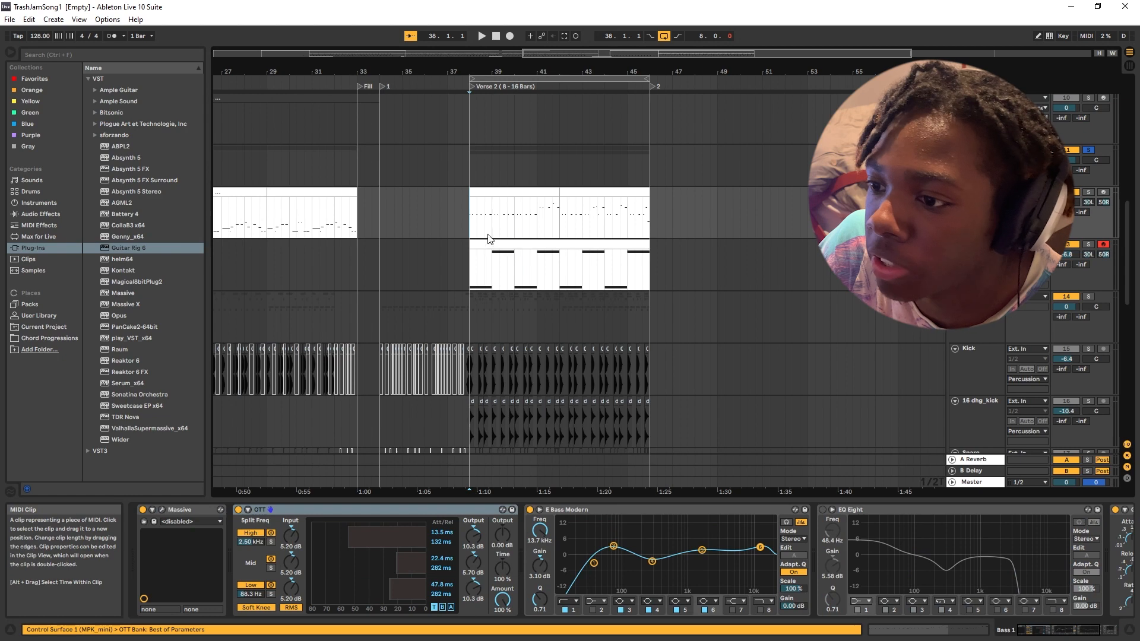
scroll(488, 239, up, 3)
Play the Bass 1 part of Verse 2 from bar 38 and add the Percussion group to the solo.
click(502, 193)
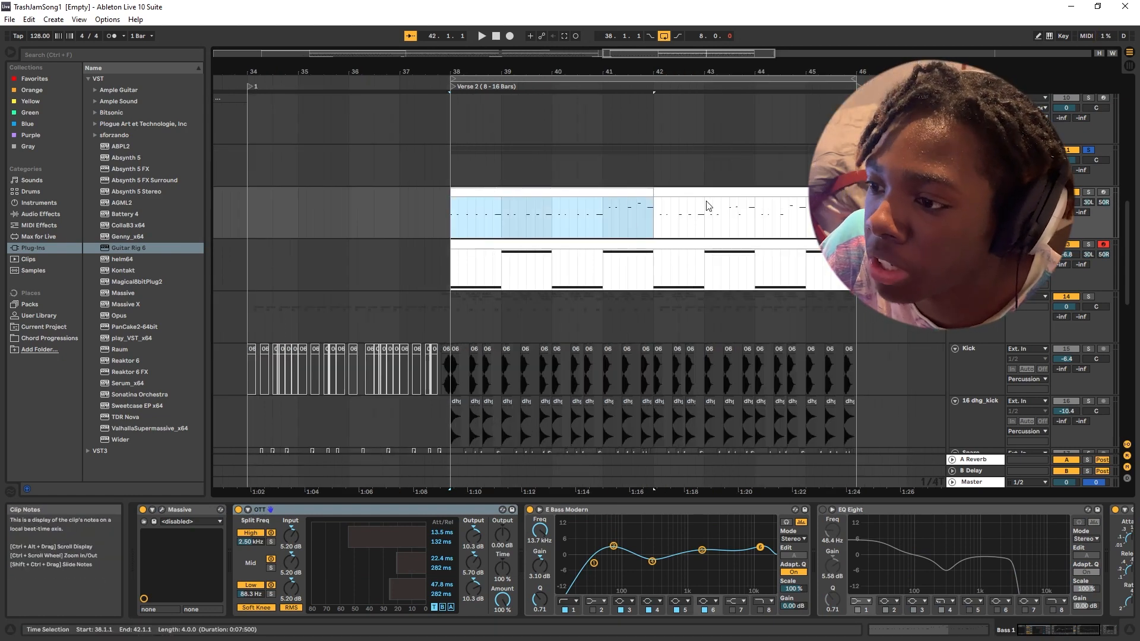
scroll(795, 242, down, 1)
scroll(795, 242, left, 2)
key(space)
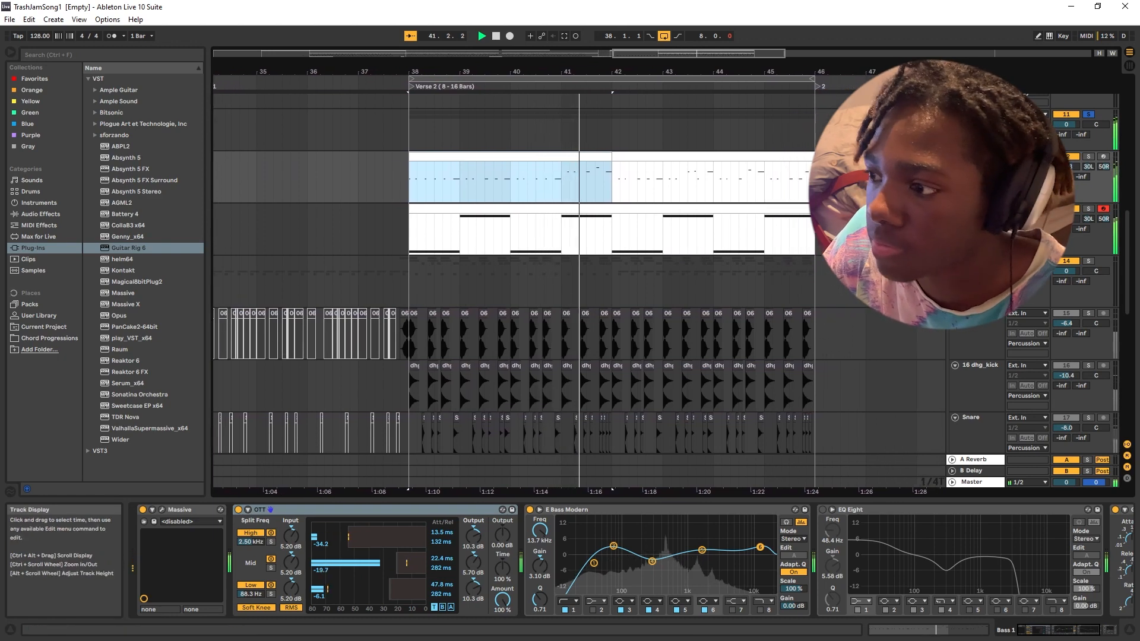
click(1088, 261)
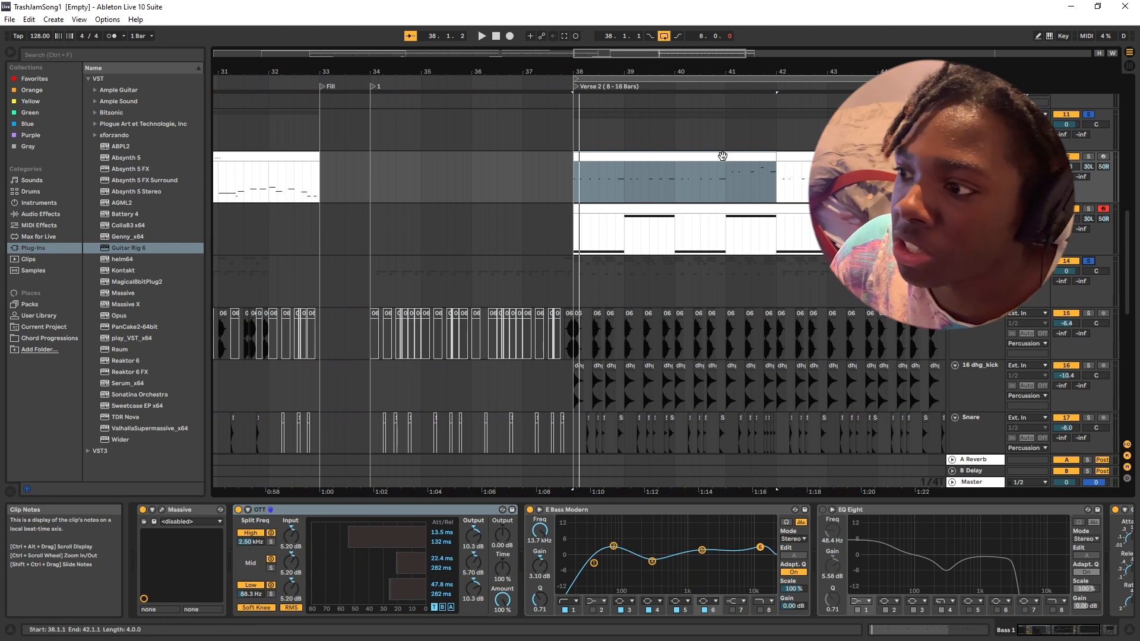
Select the Bass 1 clip before the Fill for comparison and open the first Verse 2 clip, at bar 38, in the note editor.
click(348, 160)
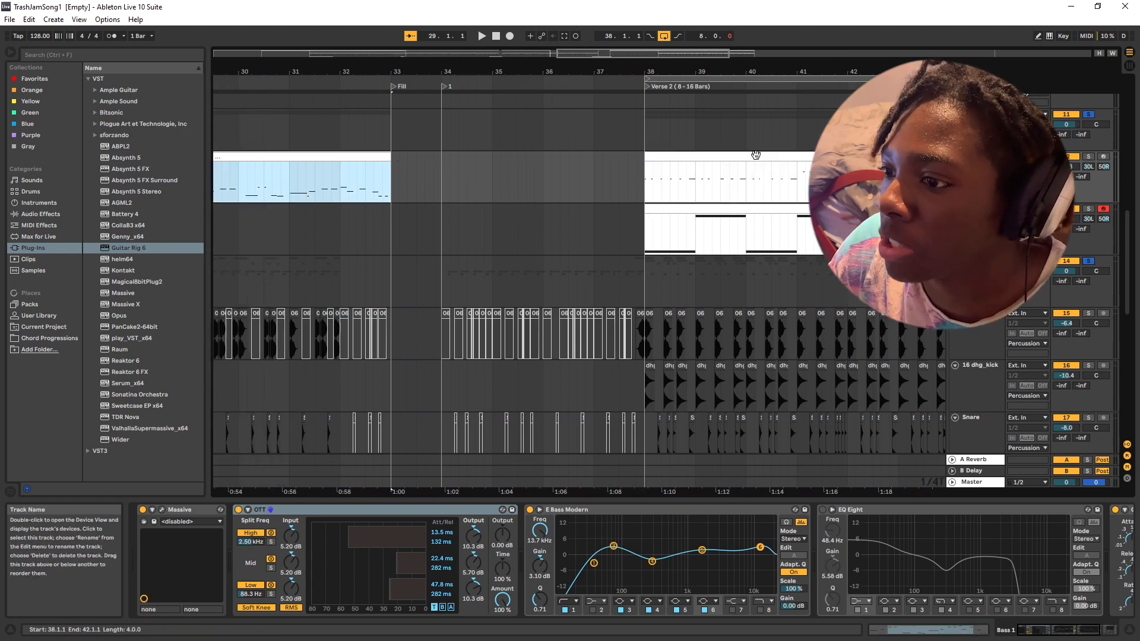
double_click(783, 159)
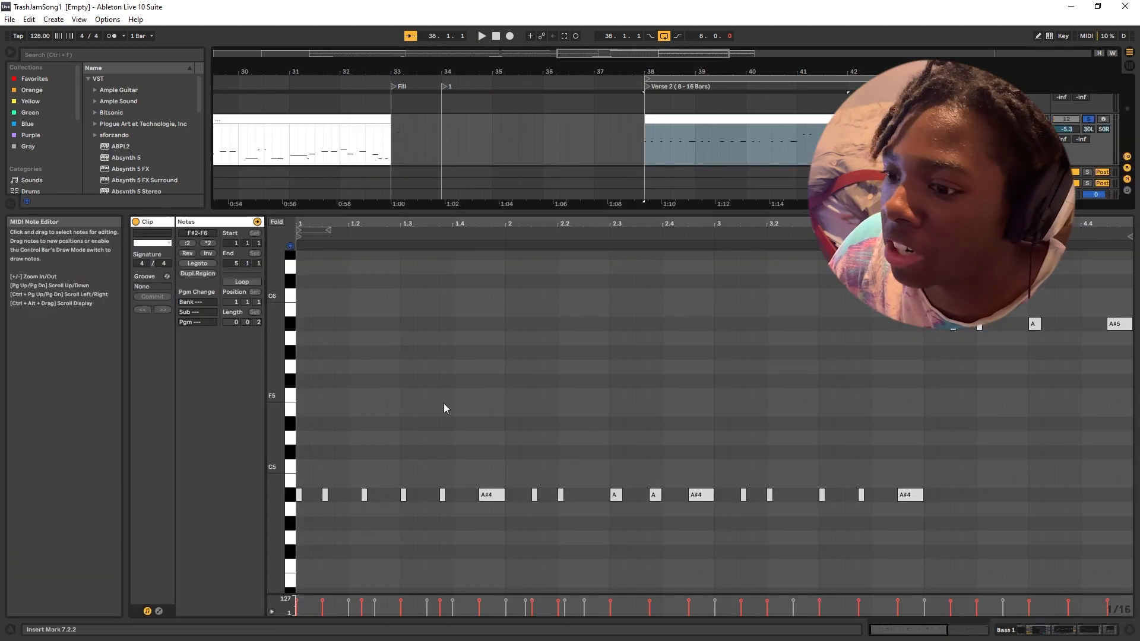
Examine the high and low notes of the Bass 1 clip at bar 38 in the note editor.
scroll(291, 475, down, 6)
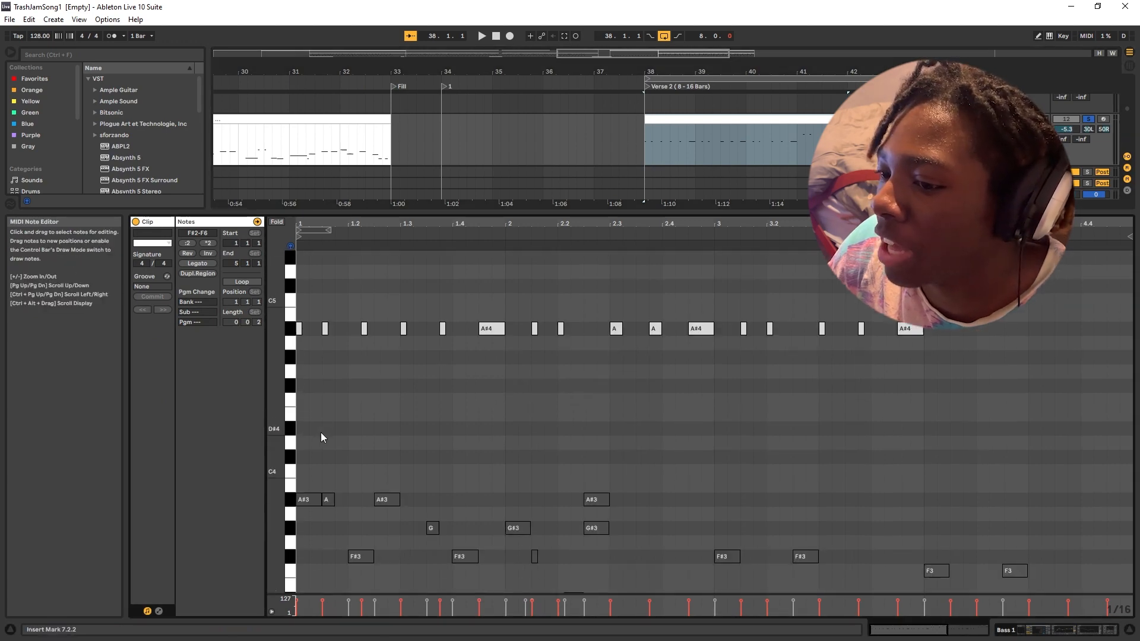
scroll(692, 336, up, 6)
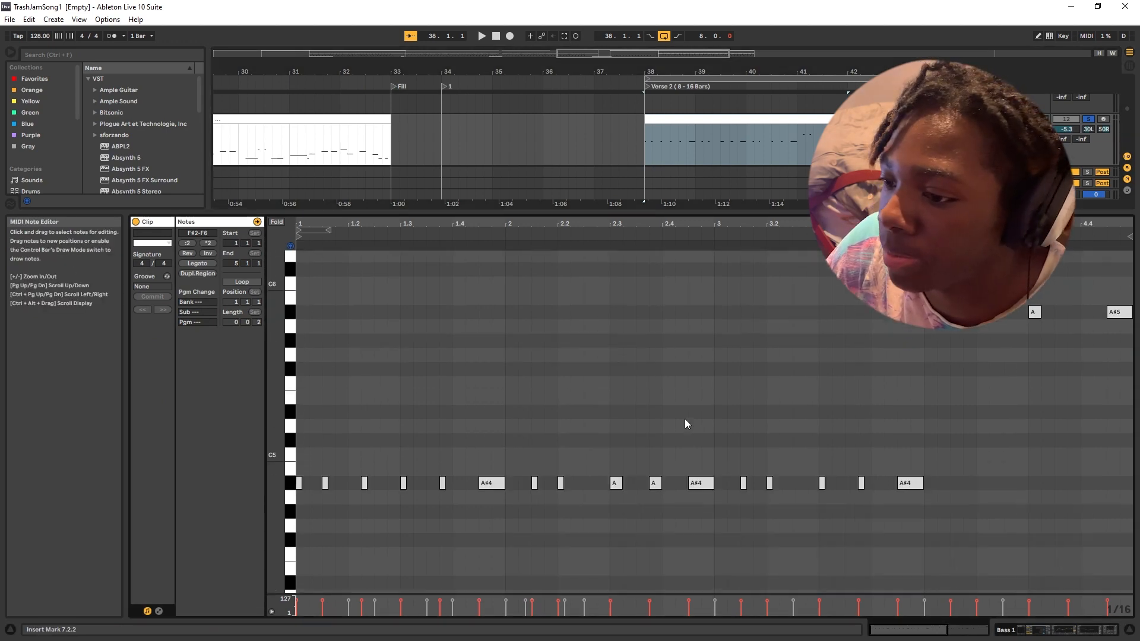
scroll(523, 407, down, 1)
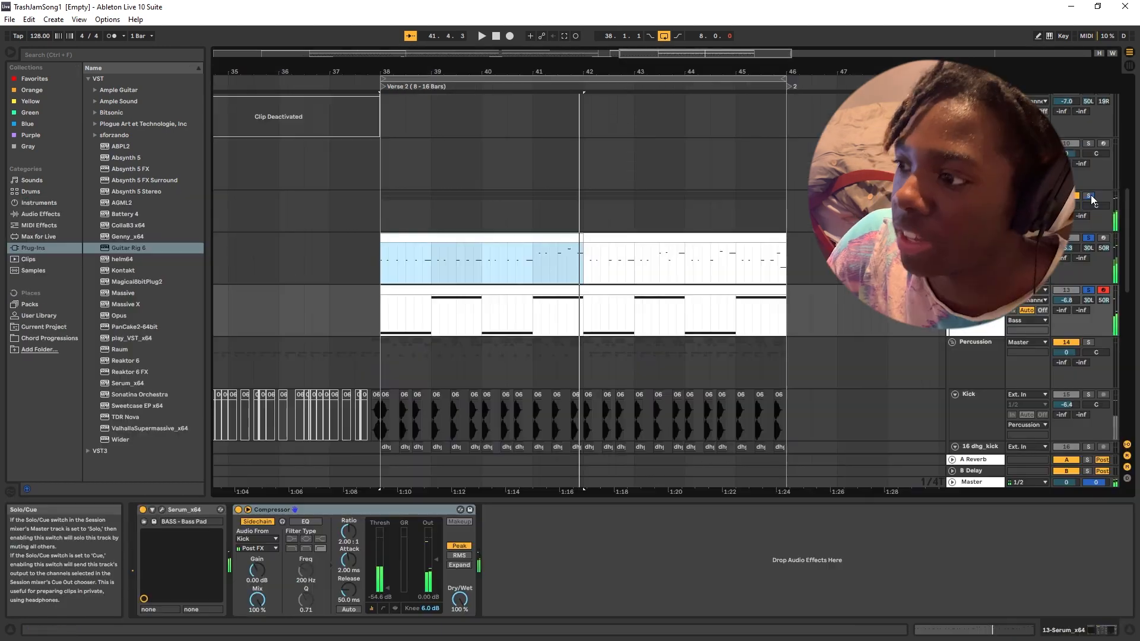
Take the bass group out of solo and look over the chord and melody clips of Verse 2.
click(1089, 196)
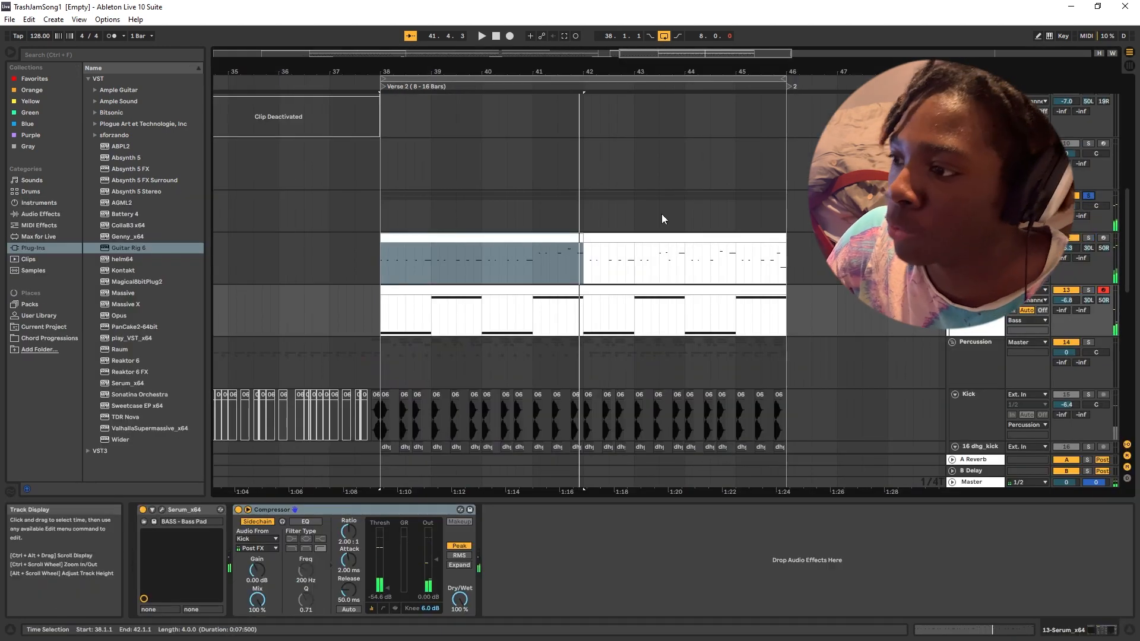
scroll(743, 226, up, 10)
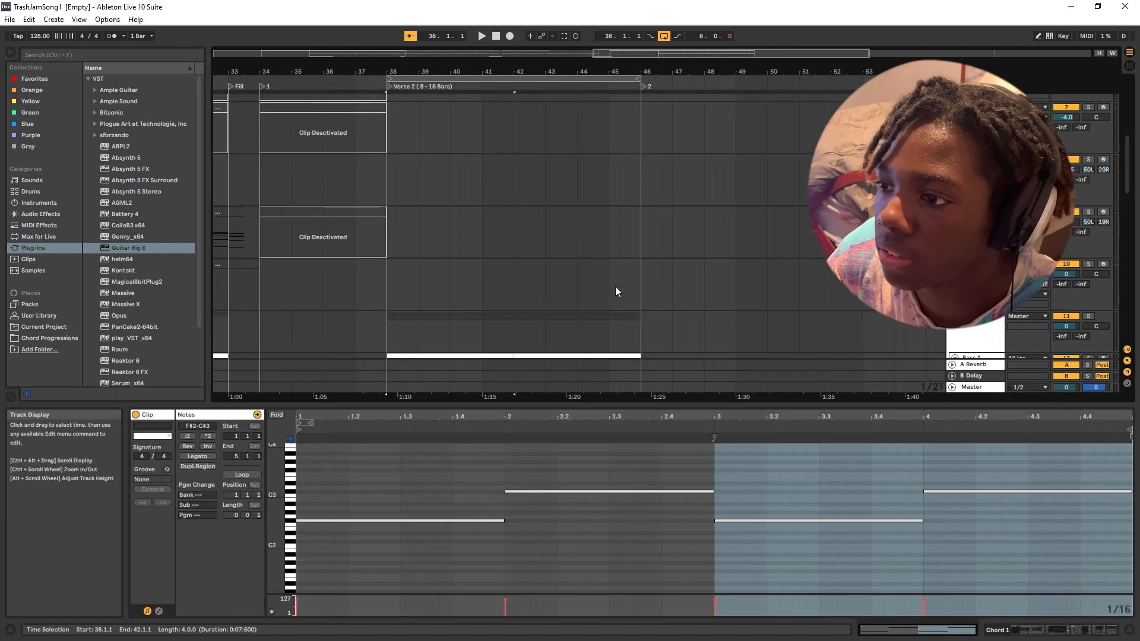
scroll(615, 286, up, 5)
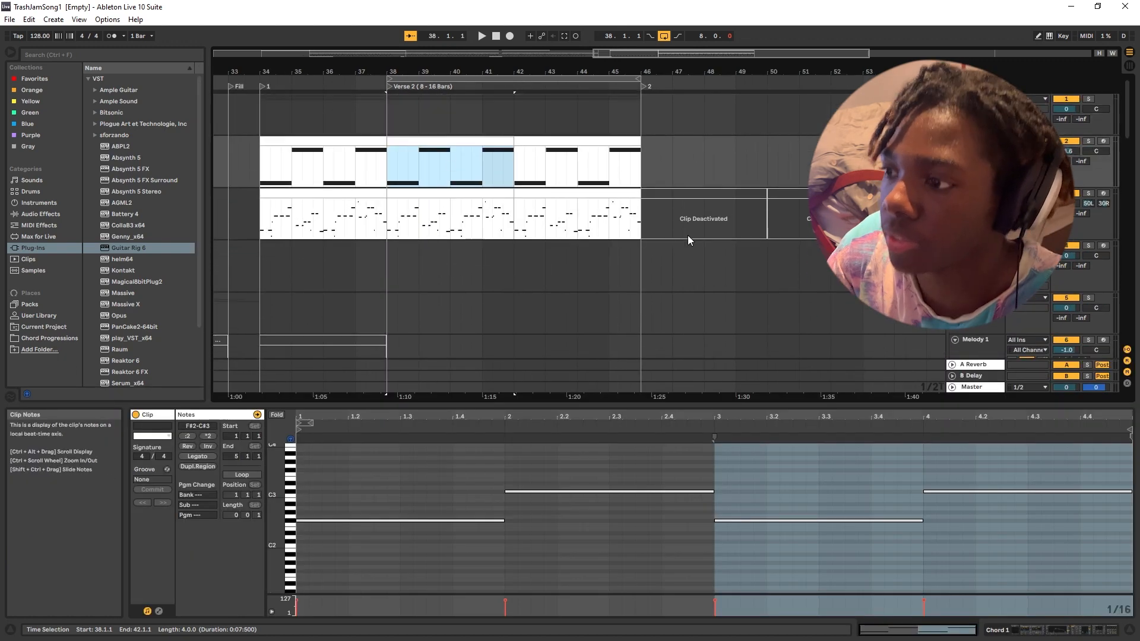
scroll(688, 235, down, 2)
scroll(687, 252, up, 1)
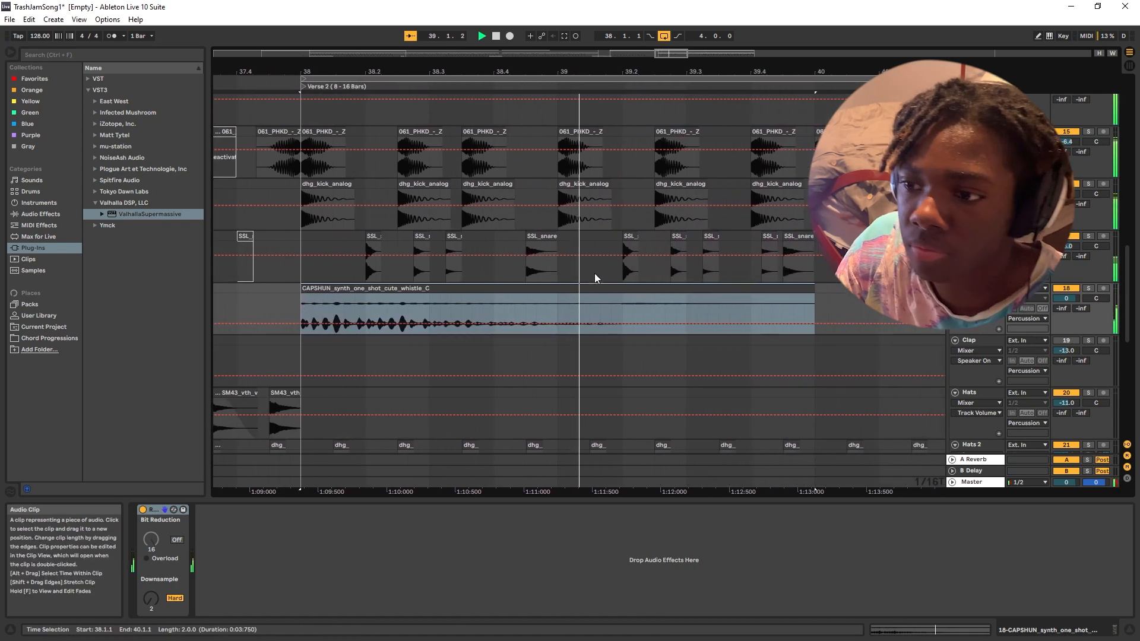
Try duplicating the CAPSHUN_synth_one_shot_cute_whistle_C clip to bar 40 and stop playback.
key(ctrl+d)
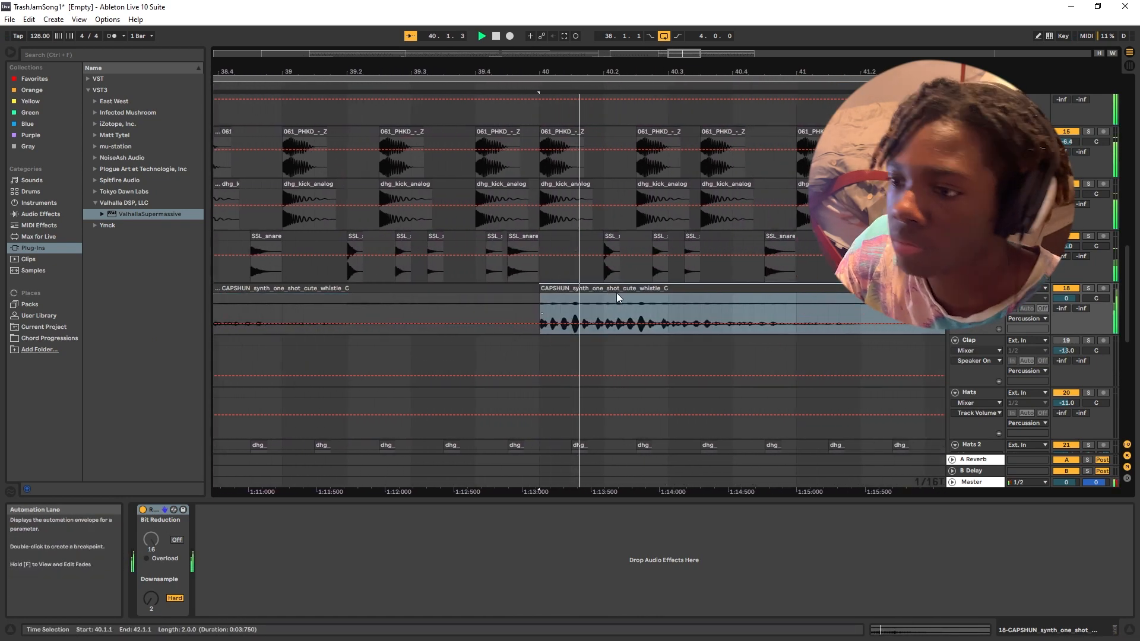
key(minus)
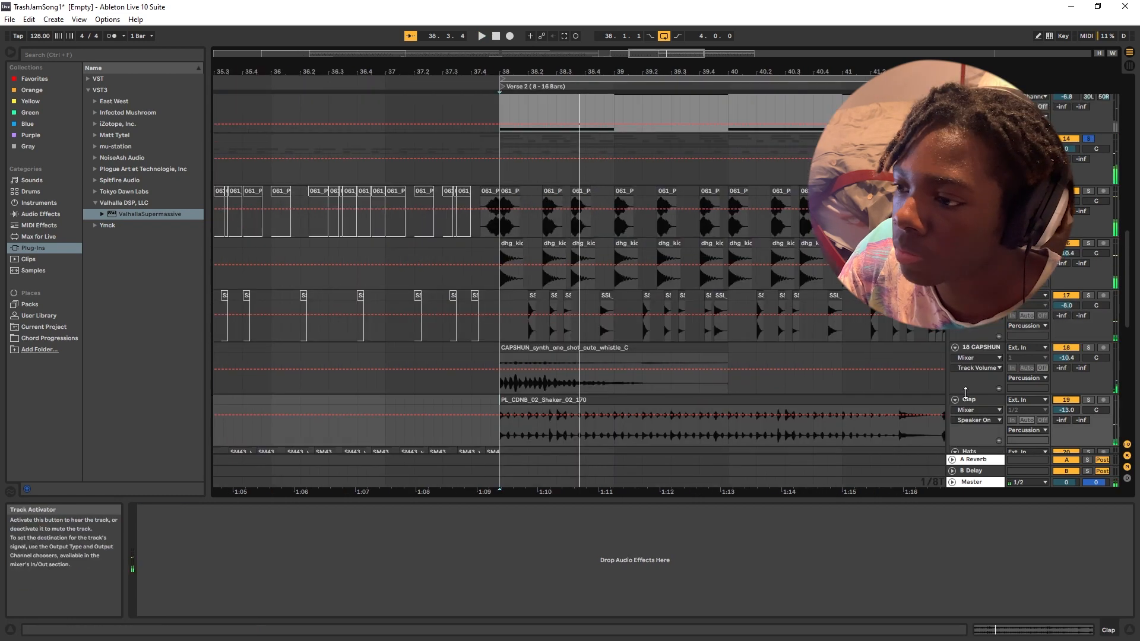
key(space)
scroll(723, 342, down, 4)
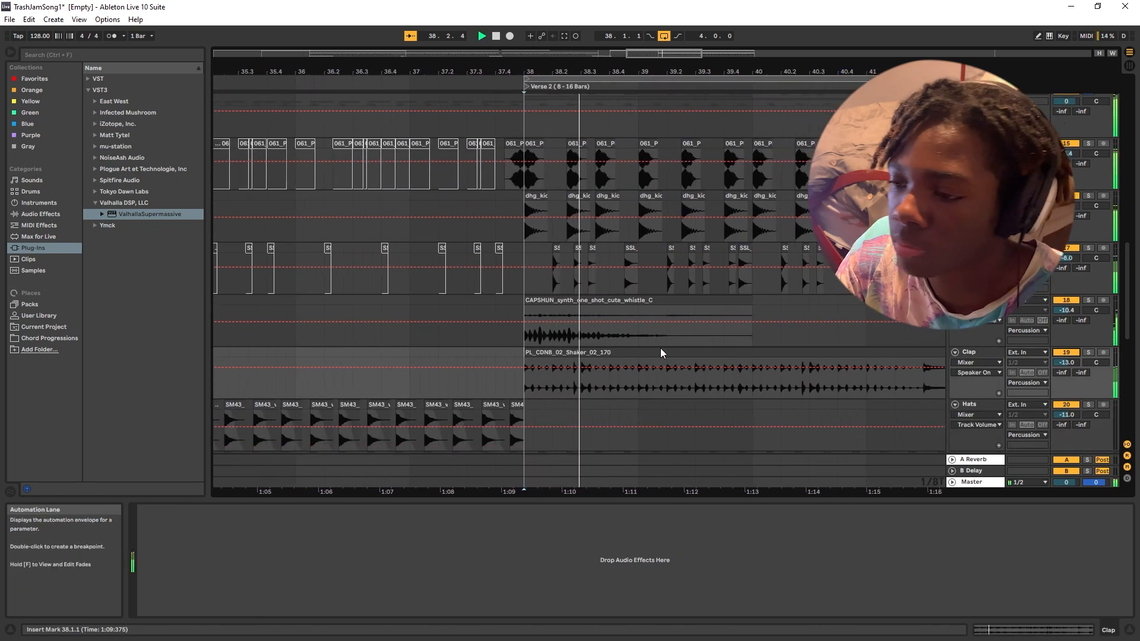
Open the PL_CDNB_02_Shaker_02_170 clip at bar 38 on the Clap track and set its warp mode to Complex Pro.
click(658, 352)
double_click(658, 352)
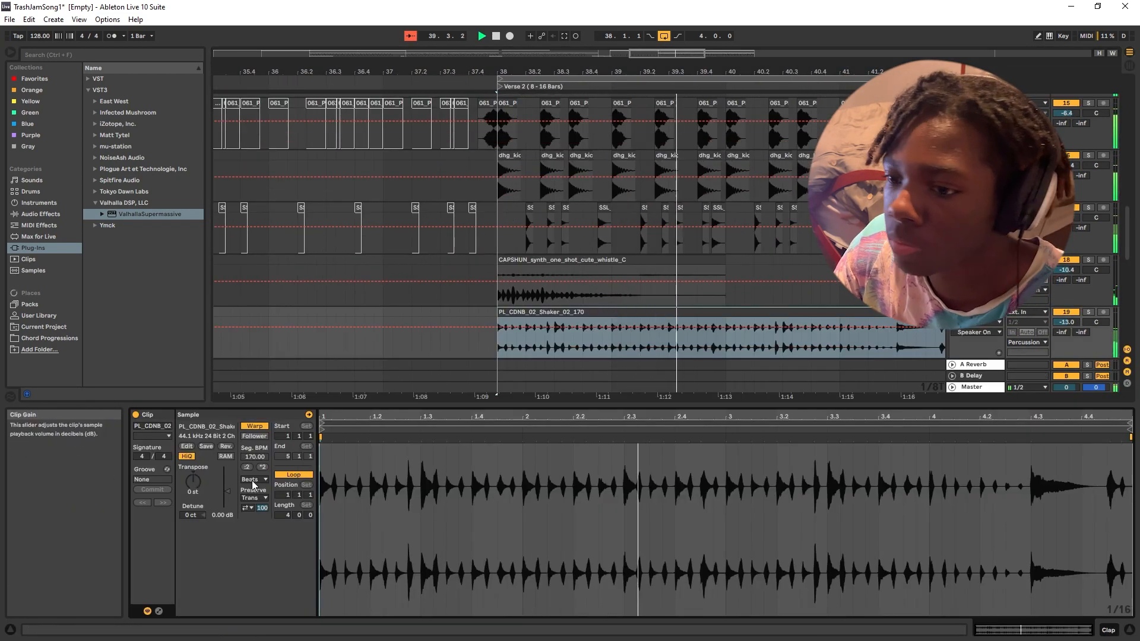
click(256, 479)
click(260, 533)
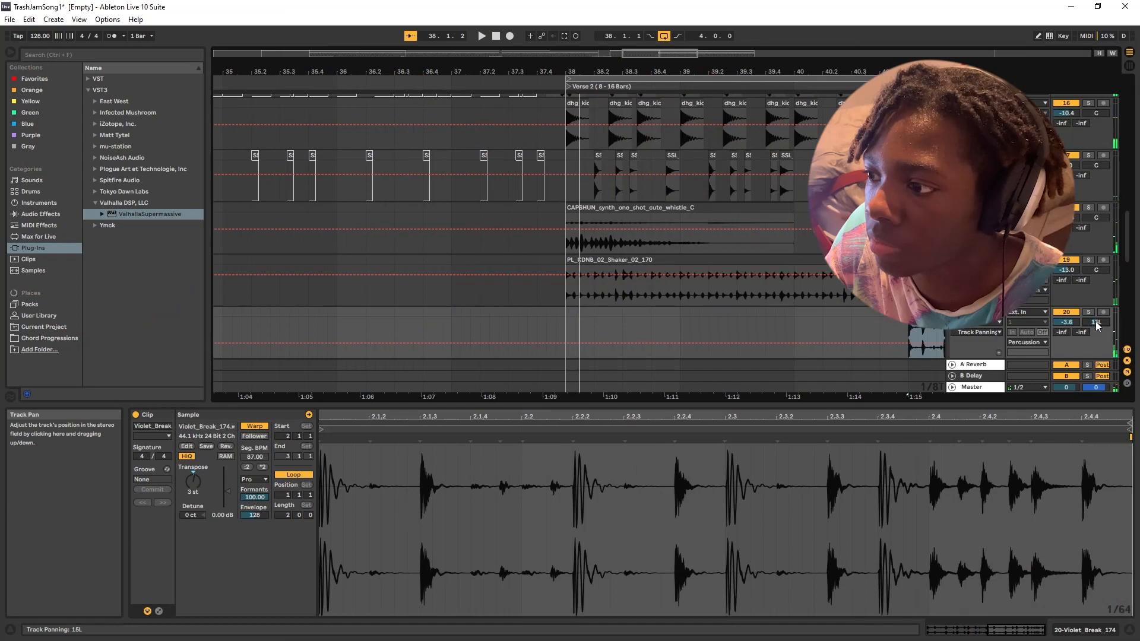
Play Verse 2 from bar 38 to check the whistle, shaker and Violet_Break clips with the drums, and stop playback.
key(space)
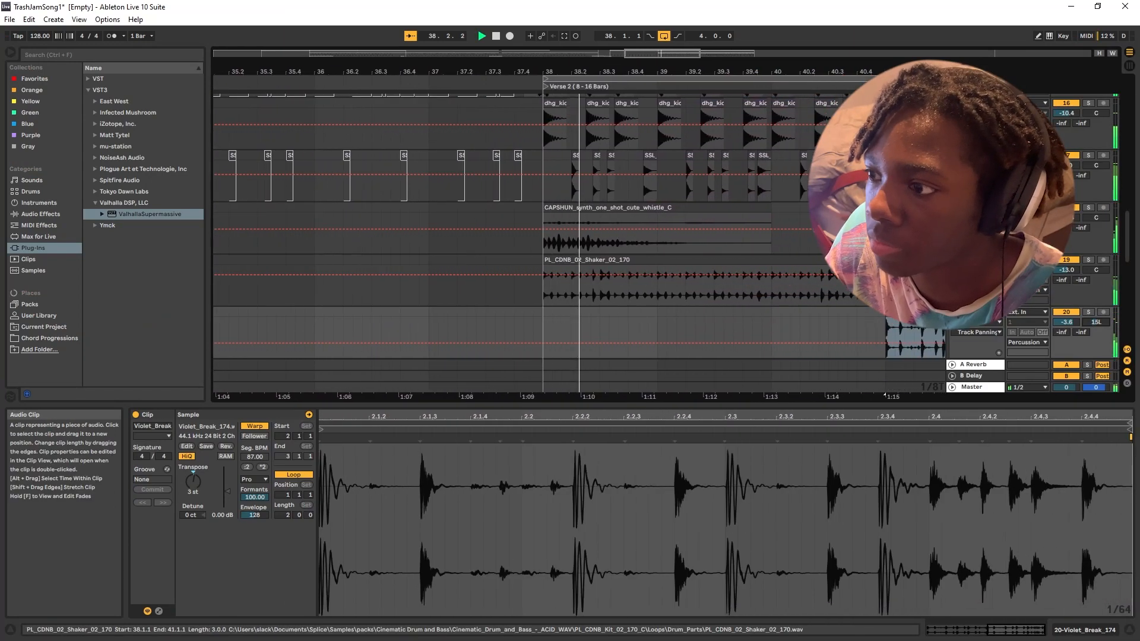
key(space)
scroll(675, 248, up, 2)
scroll(673, 244, right, 3)
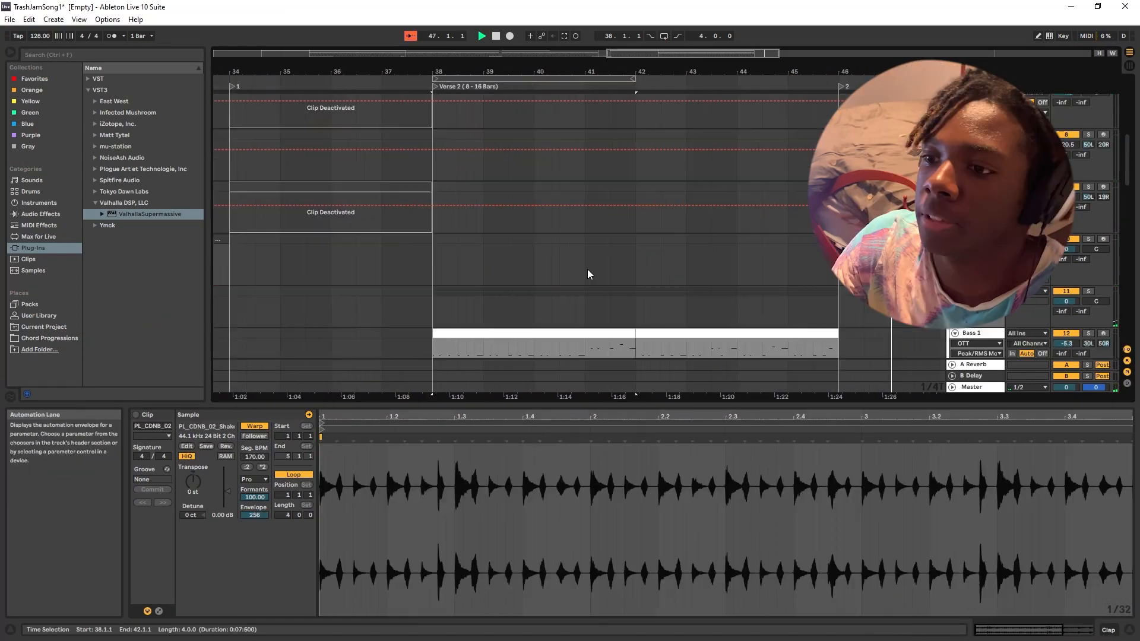
scroll(558, 268, down, 10)
scroll(515, 269, down, 6)
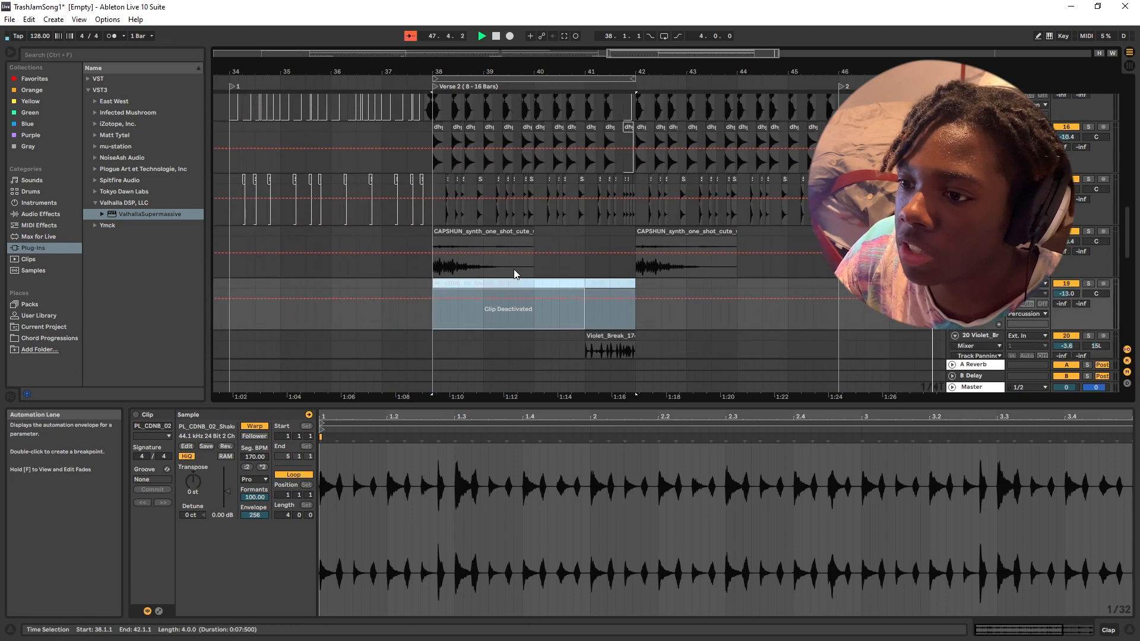
key(space)
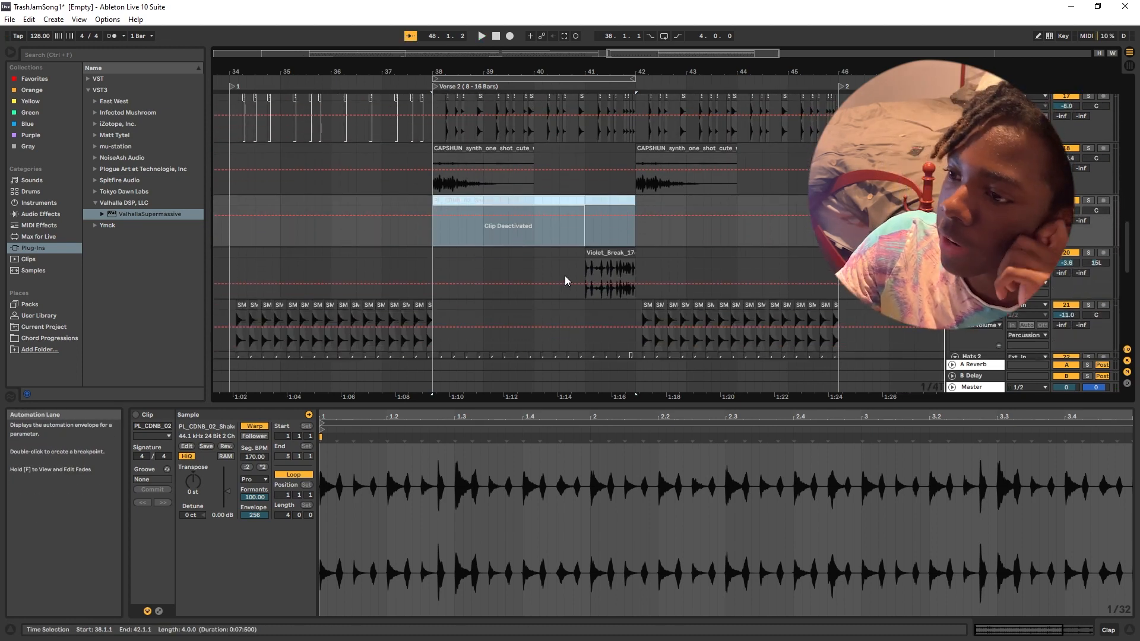